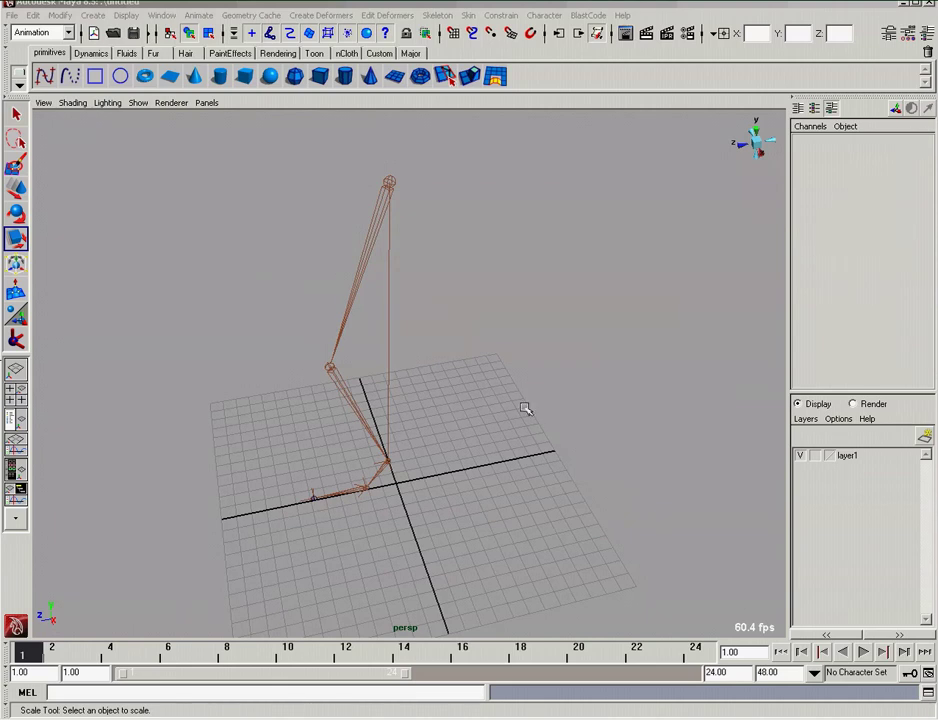
Maximize Maya and switch the viewport to Side view, framing the whole leg and foot.
double_click(549, 5)
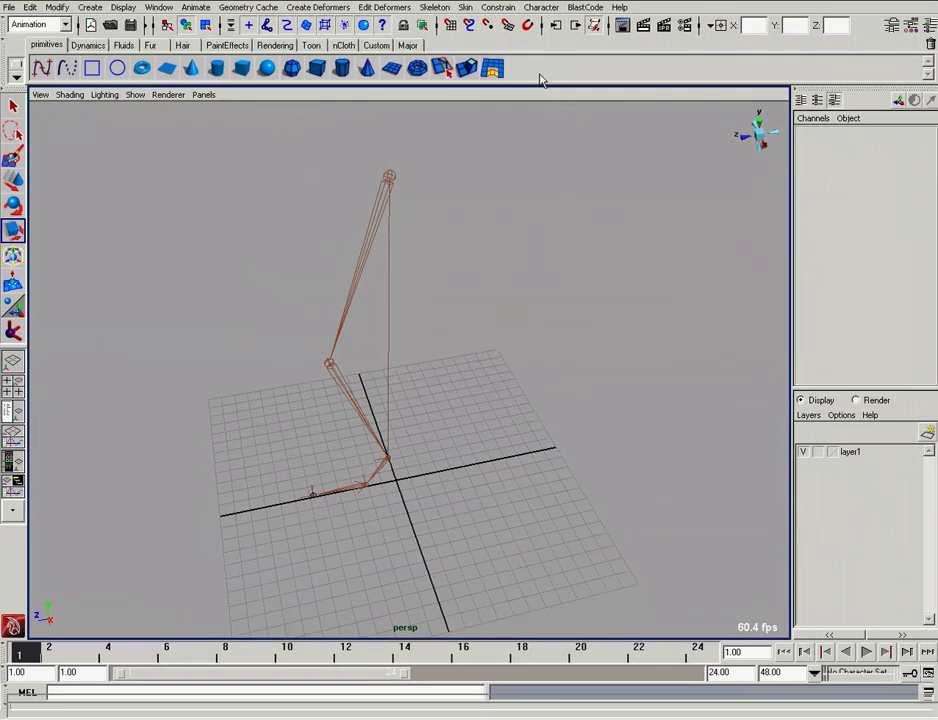
alt+drag(488, 279, 425, 241)
alt+right_drag(425, 241, 385, 408)
key(space)
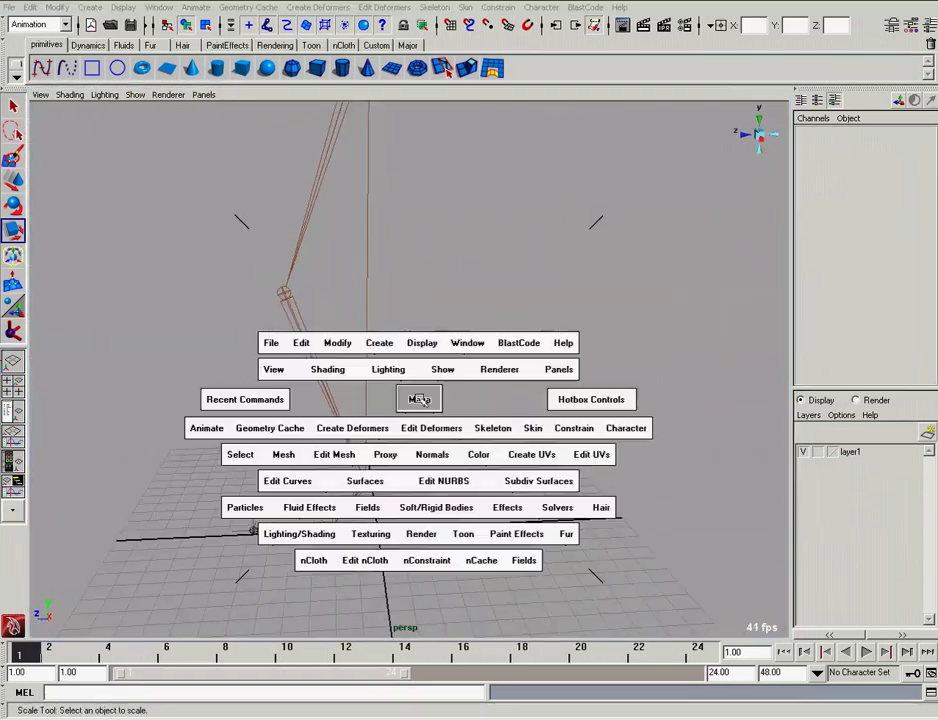
click(420, 399)
drag(420, 399, 470, 399)
mouse_move(444, 368)
alt+right_down()
mouse_move(398, 362)
mouse_move(440, 398)
mouse_move(524, 441)
alt+right_up()
alt+middle_drag(524, 441, 381, 371)
mouse_move(381, 371)
alt+right_down()
mouse_move(435, 398)
mouse_move(440, 391)
alt+right_up()
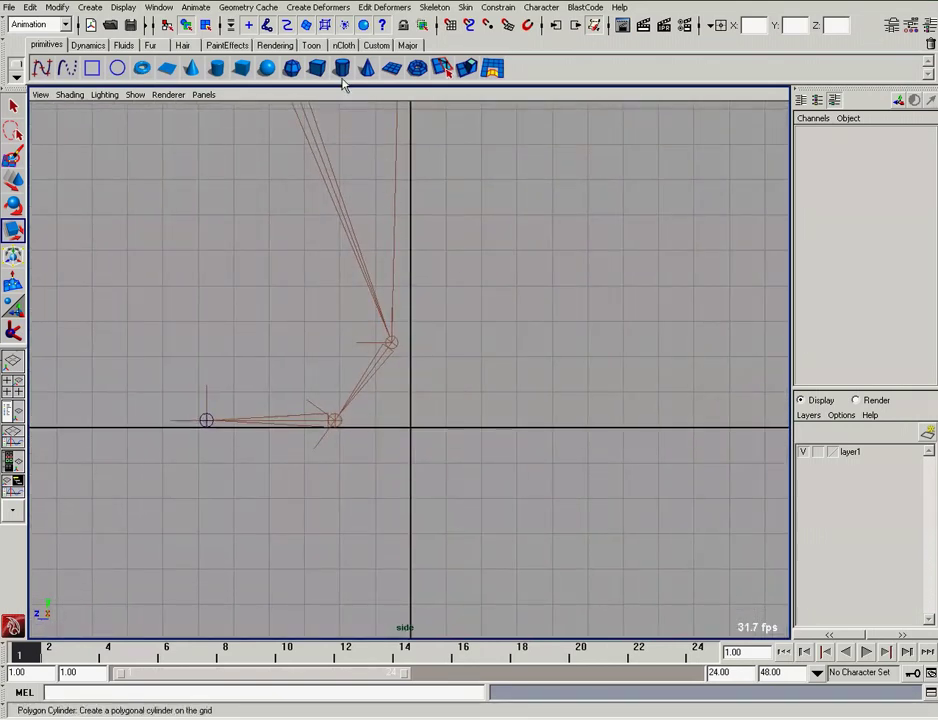
alt+right_drag(406, 398, 335, 440)
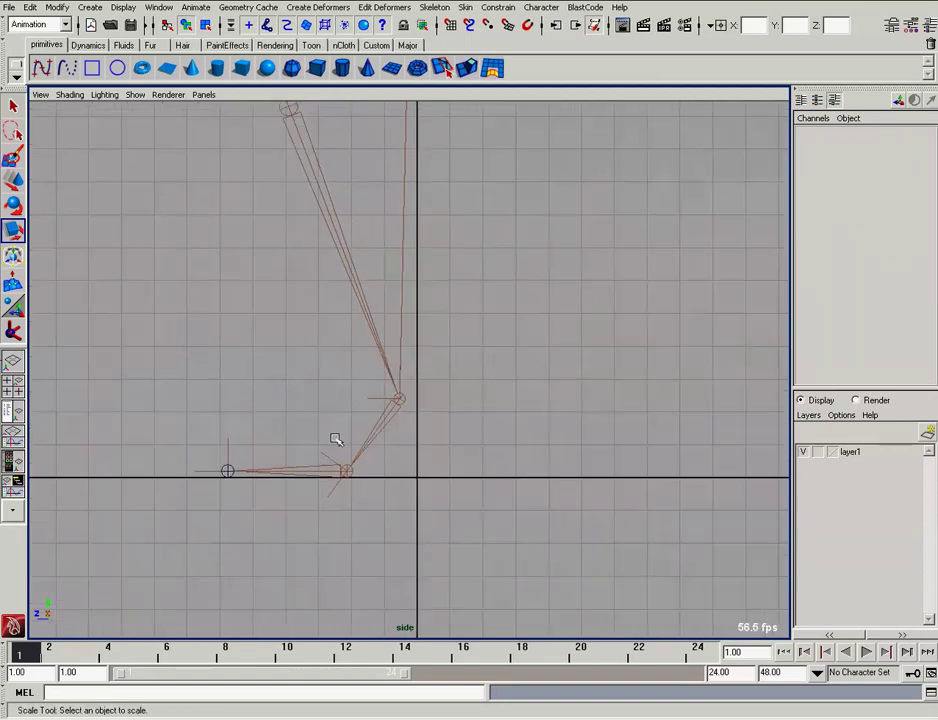
Check the toe IK handle, then activate Skeleton > Joint Tool with the foot framed.
click(366, 385)
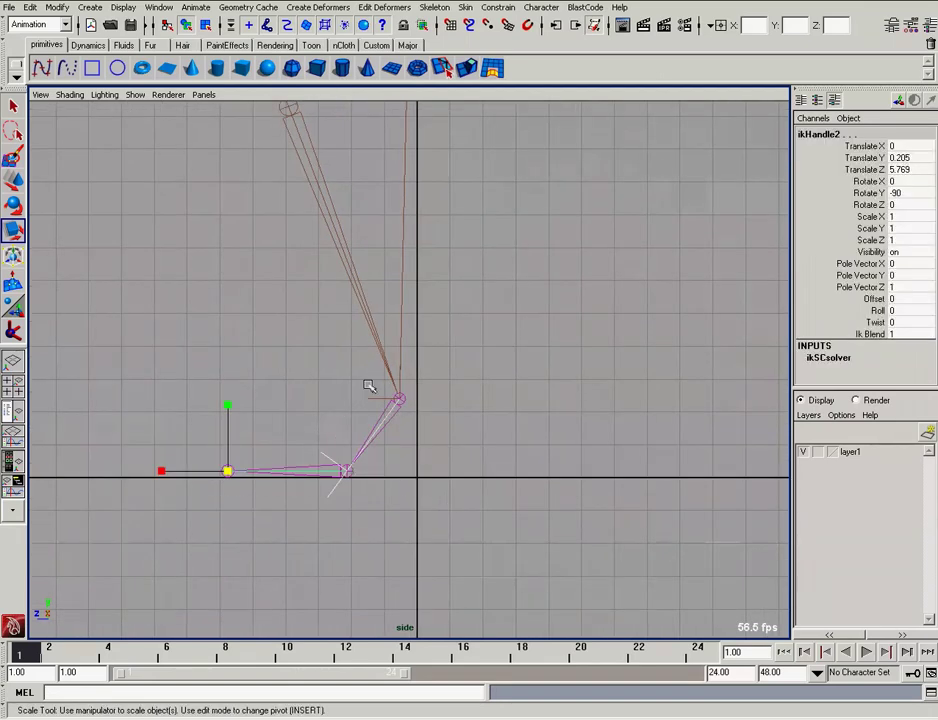
click(428, 426)
alt+middle_drag(423, 425, 410, 356)
click(436, 8)
click(440, 29)
alt+middle_drag(421, 416, 413, 377)
mouse_move(413, 377)
alt+right_down()
mouse_move(453, 427)
mouse_move(404, 400)
mouse_move(438, 400)
alt+right_up()
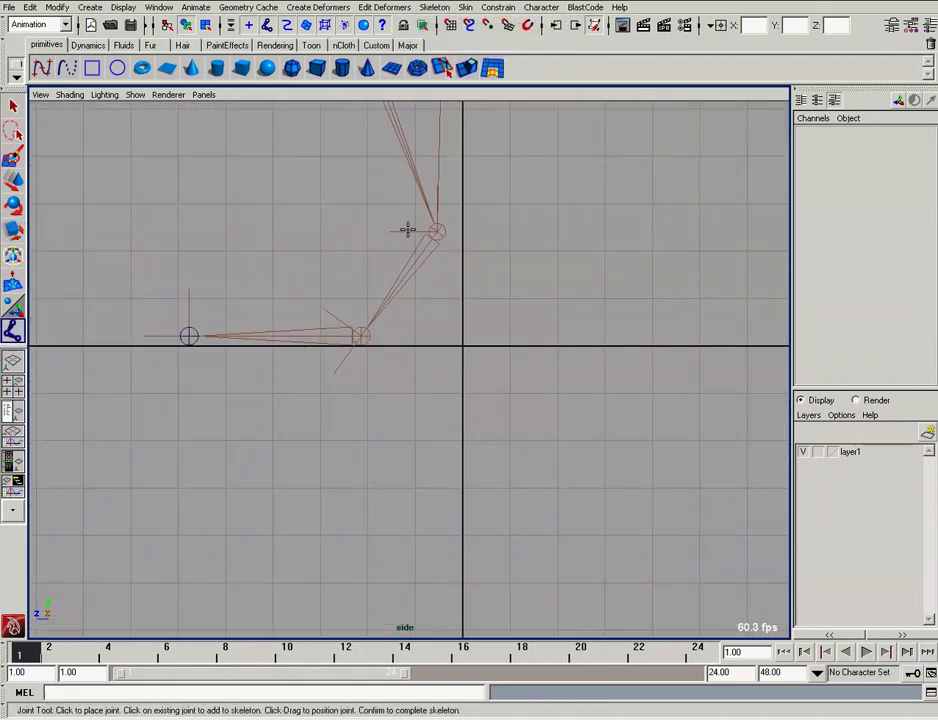
Place four joints in Side view: heel at the grid origin, toe tip, ball and ankle.
alt+middle_drag(352, 278, 356, 324)
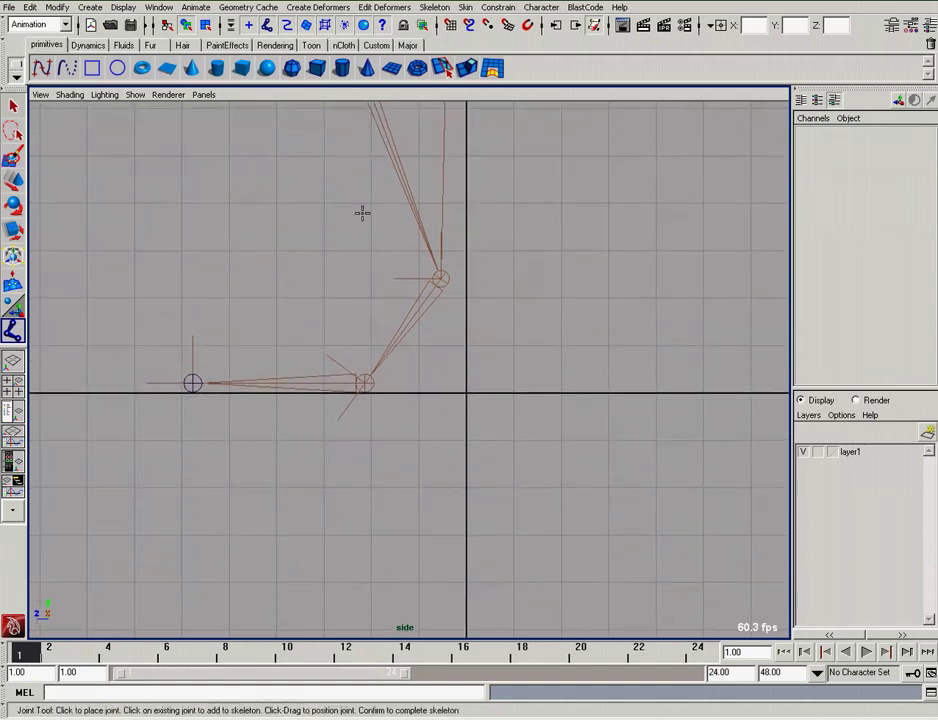
click(470, 392)
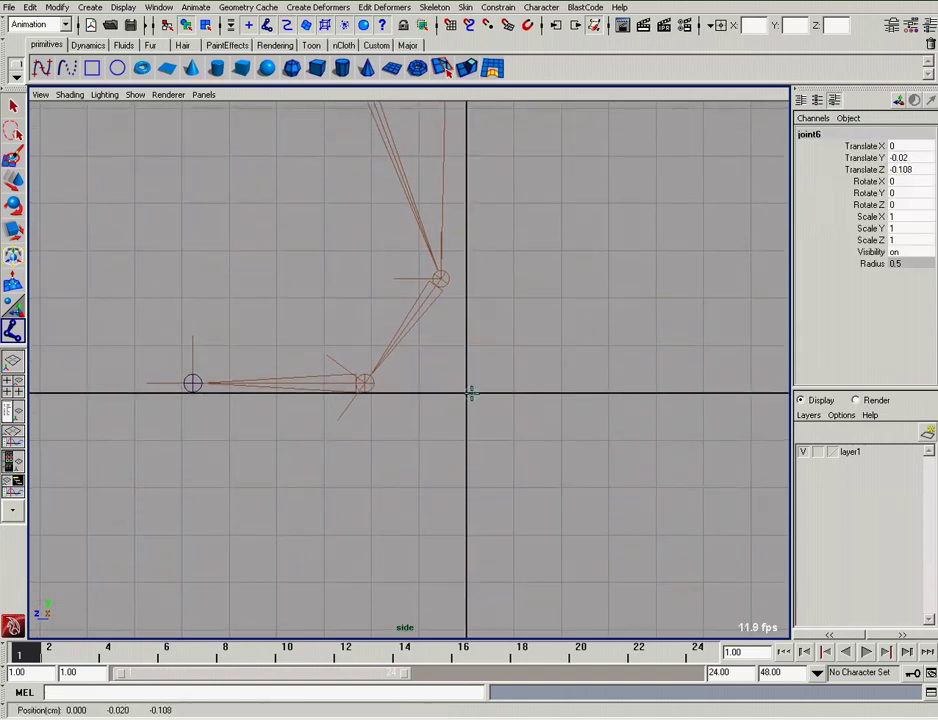
click(471, 393)
middle_drag(436, 395, 190, 392)
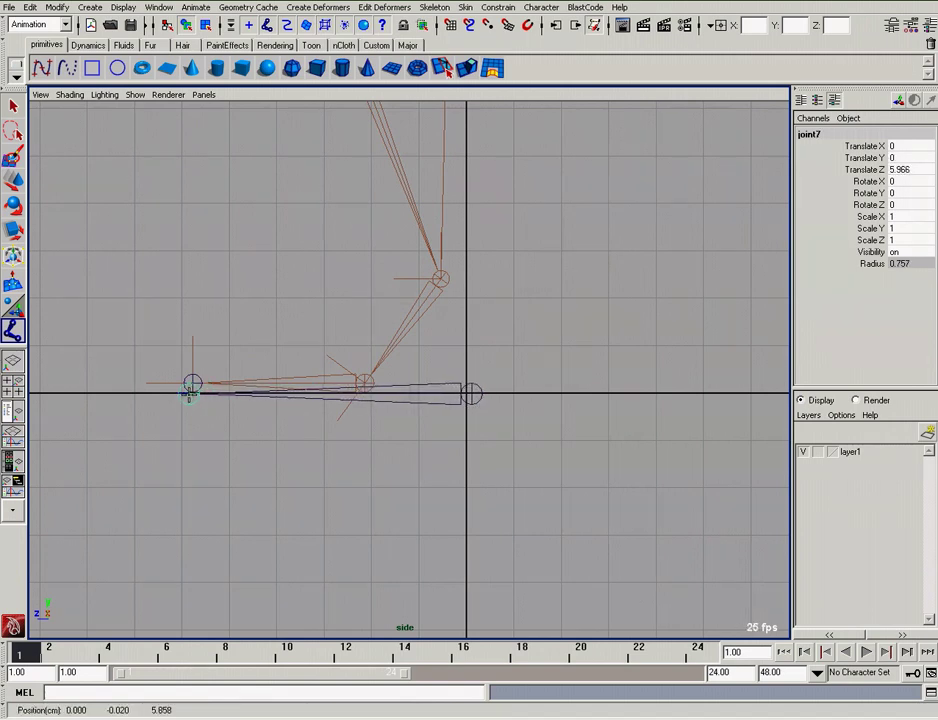
click(297, 393)
middle_drag(297, 393, 364, 393)
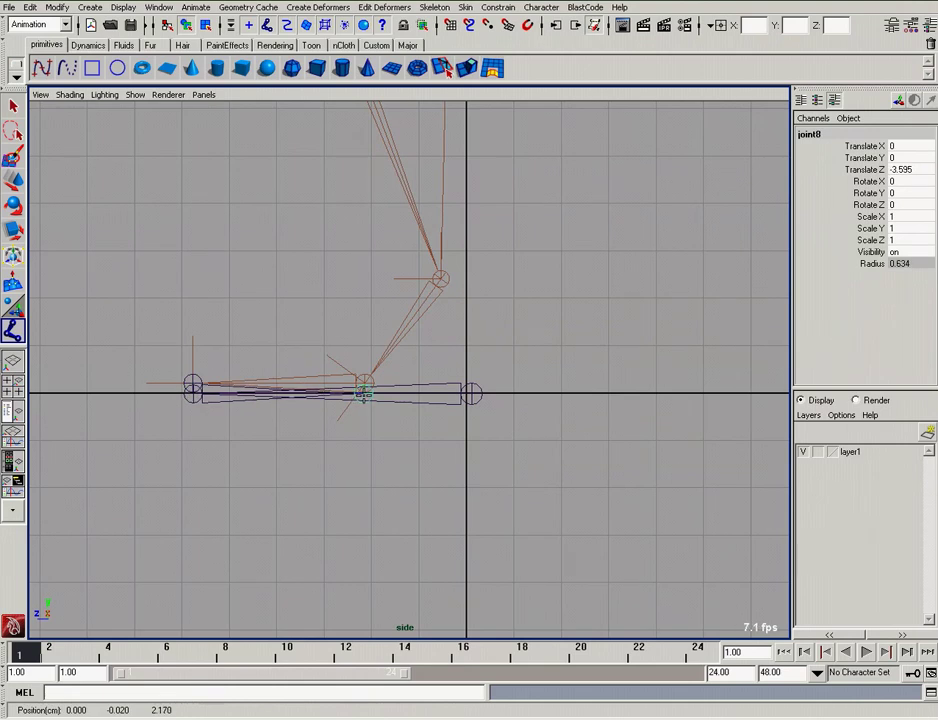
click(456, 291)
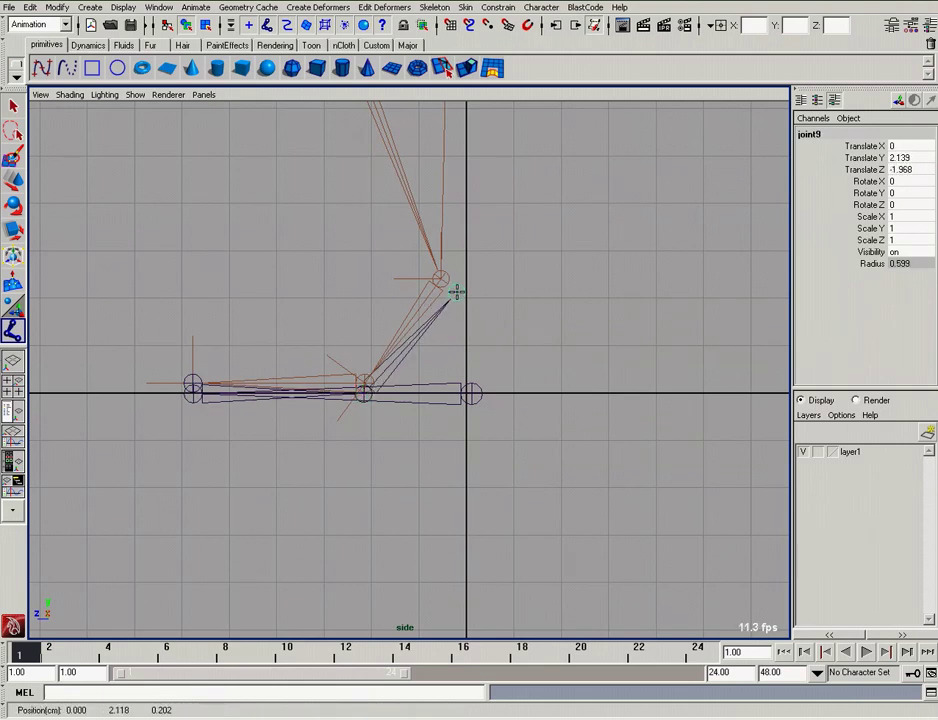
Finish the new joint chain and view the foot in Perspective.
key(r)
click(460, 340)
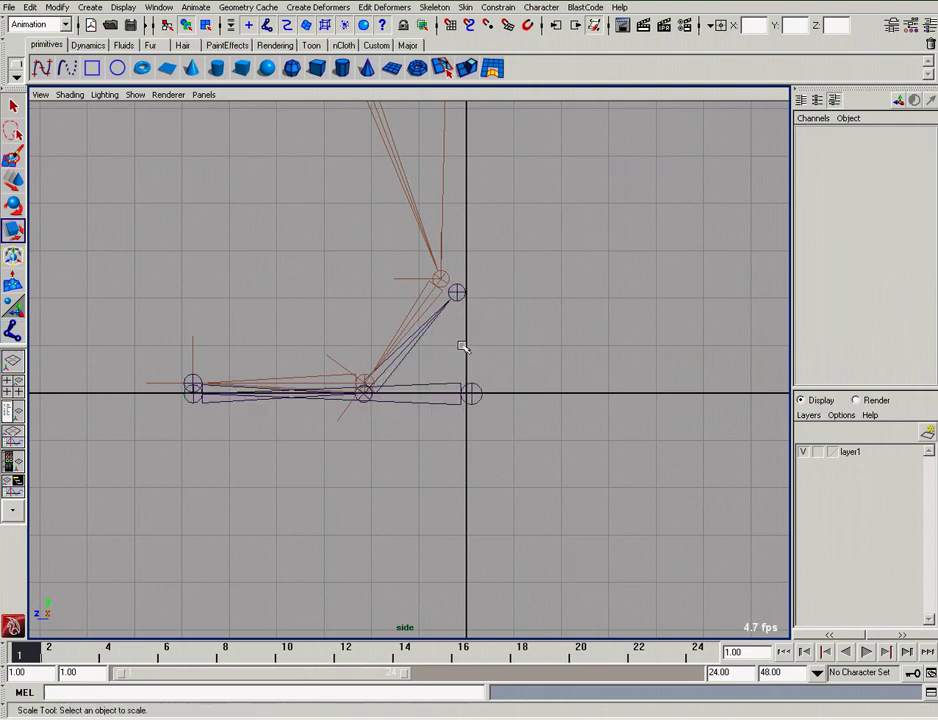
key(space)
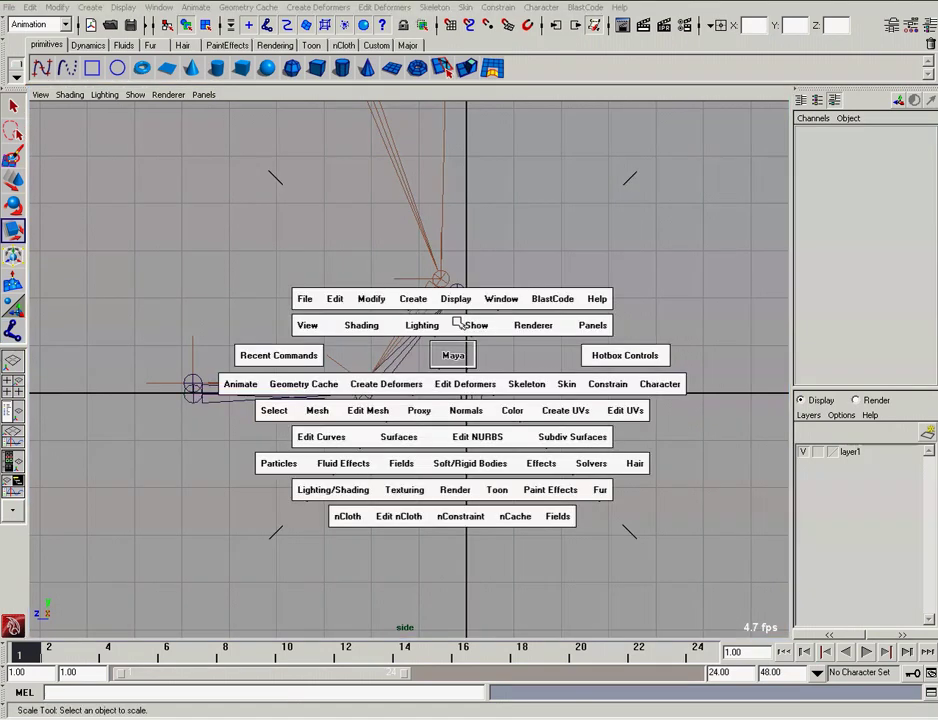
mouse_move(457, 320)
alt+mouse_down()
mouse_move(386, 400)
mouse_move(488, 434)
alt+mouse_up()
alt+right_drag(488, 434, 412, 391)
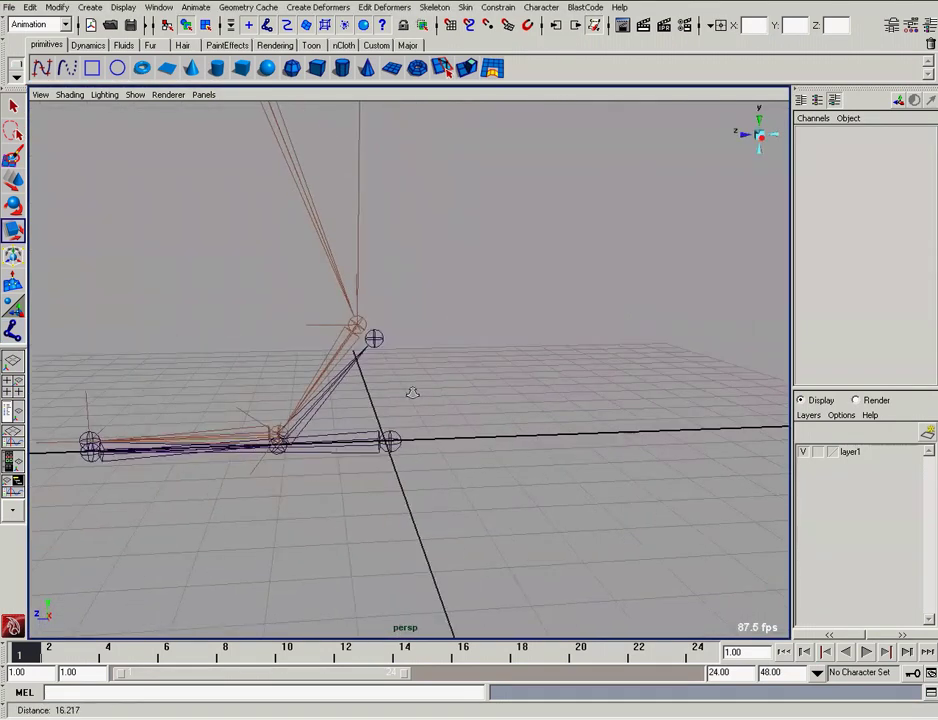
alt+drag(412, 391, 396, 421)
Test-rotate the heel joint joint6, undo it, and reframe the camera on the foot chain.
click(424, 432)
key(e)
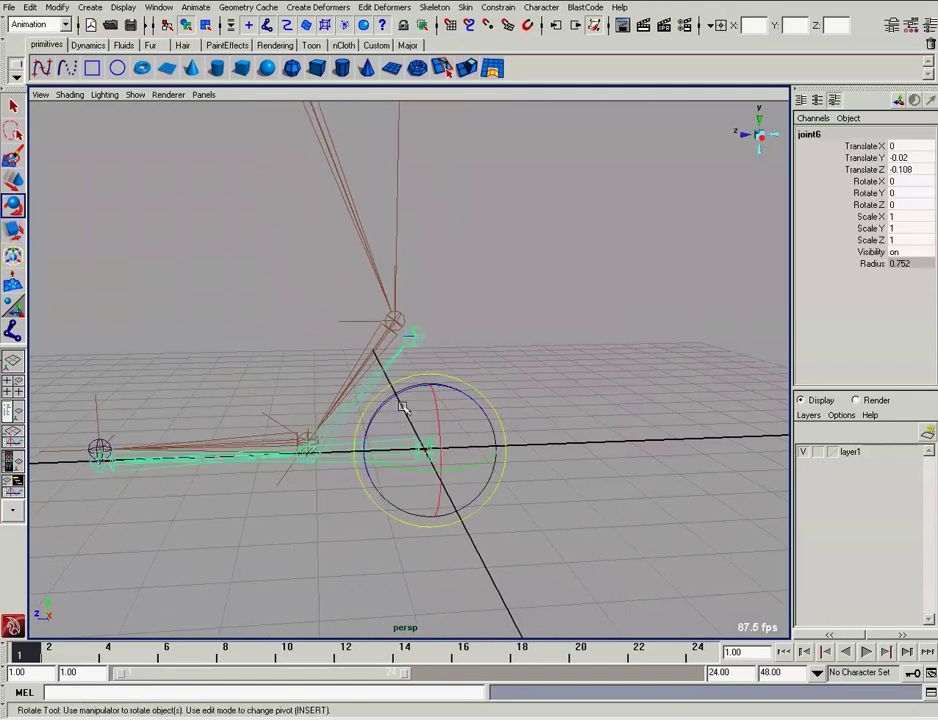
alt+drag(384, 424, 458, 385)
key(ctrl+z)
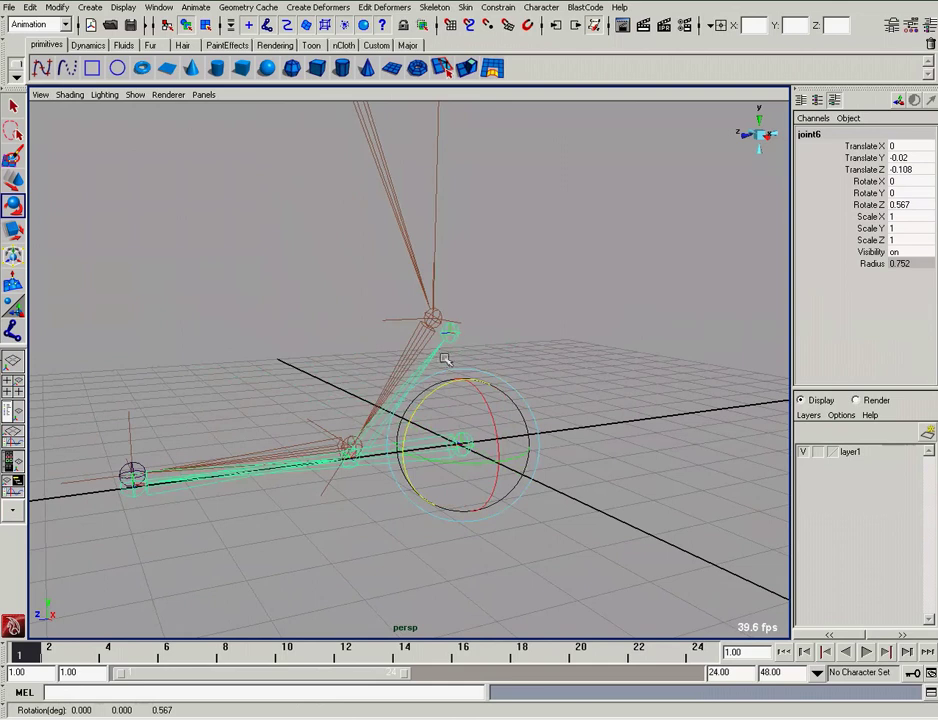
alt+right_drag(472, 309, 331, 326)
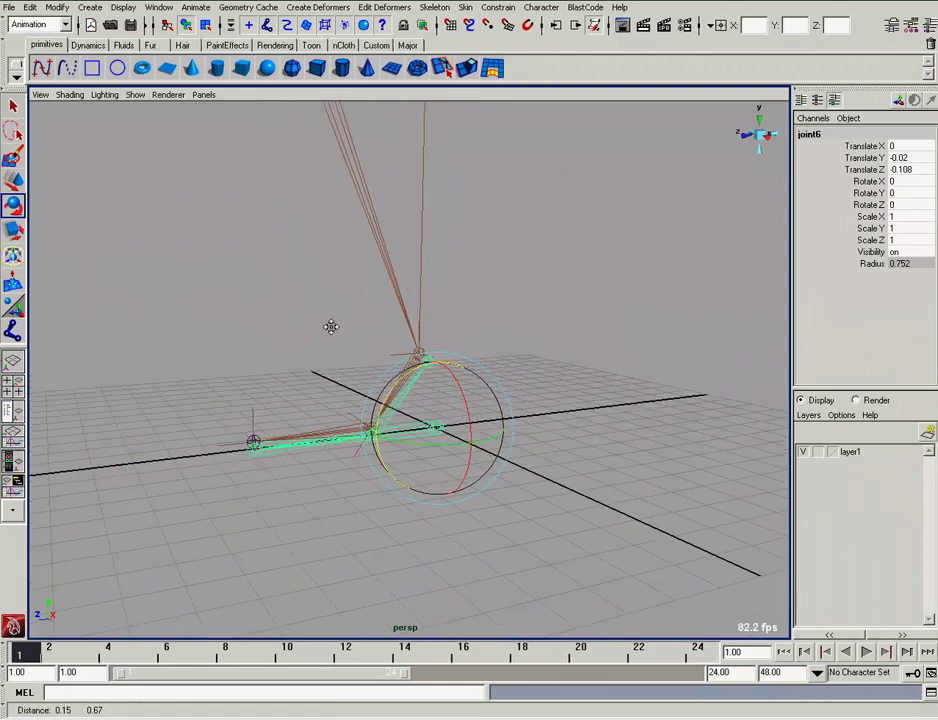
alt+middle_drag(331, 326, 354, 266)
mouse_move(318, 237)
alt+right_down()
mouse_move(461, 337)
mouse_move(335, 255)
alt+right_up()
click(385, 305)
alt+drag(385, 307, 425, 341)
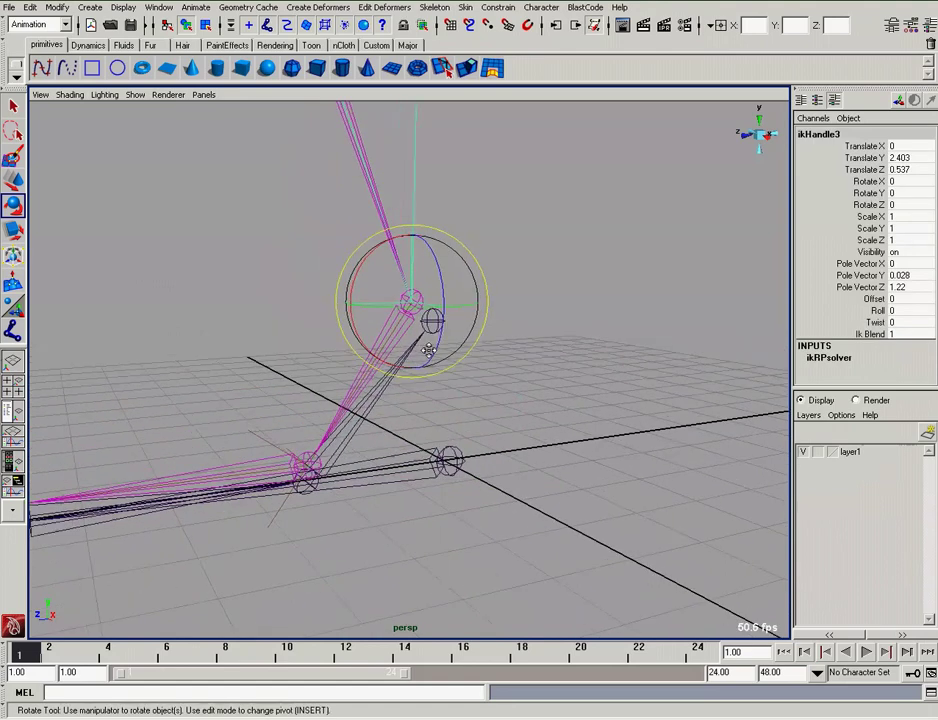
key(q)
alt+right_drag(425, 341, 432, 377)
click(432, 377)
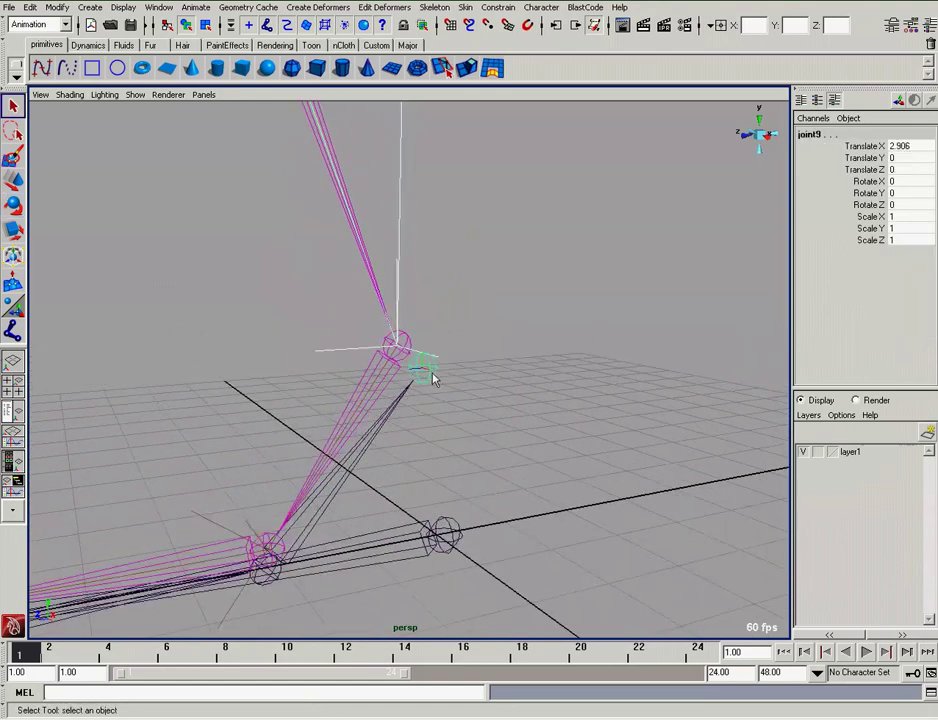
click(432, 385)
alt+drag(406, 423, 365, 408)
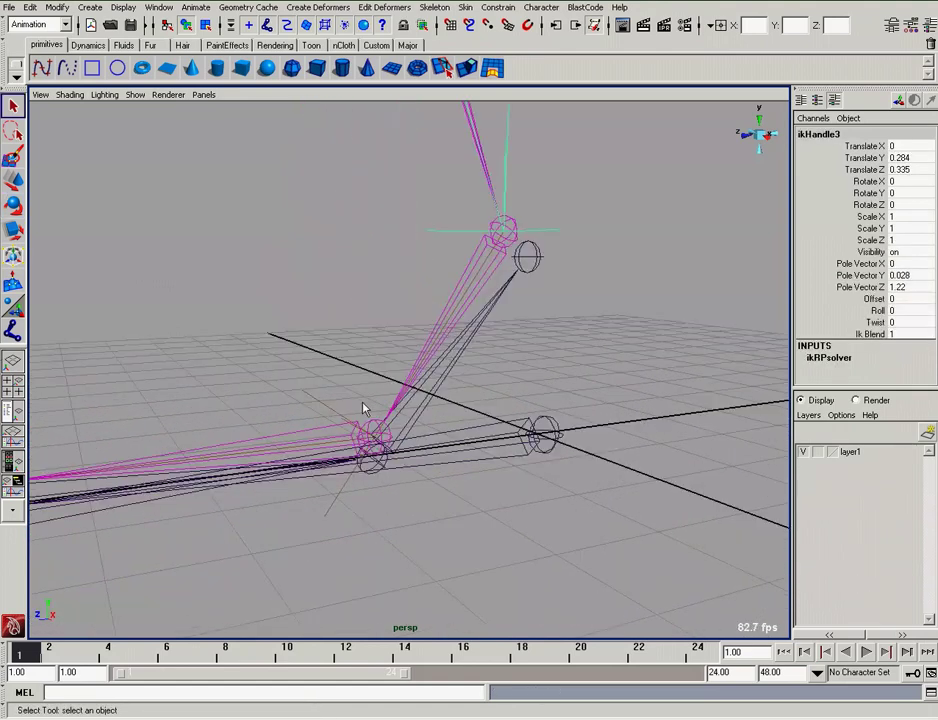
click(385, 440)
click(408, 440)
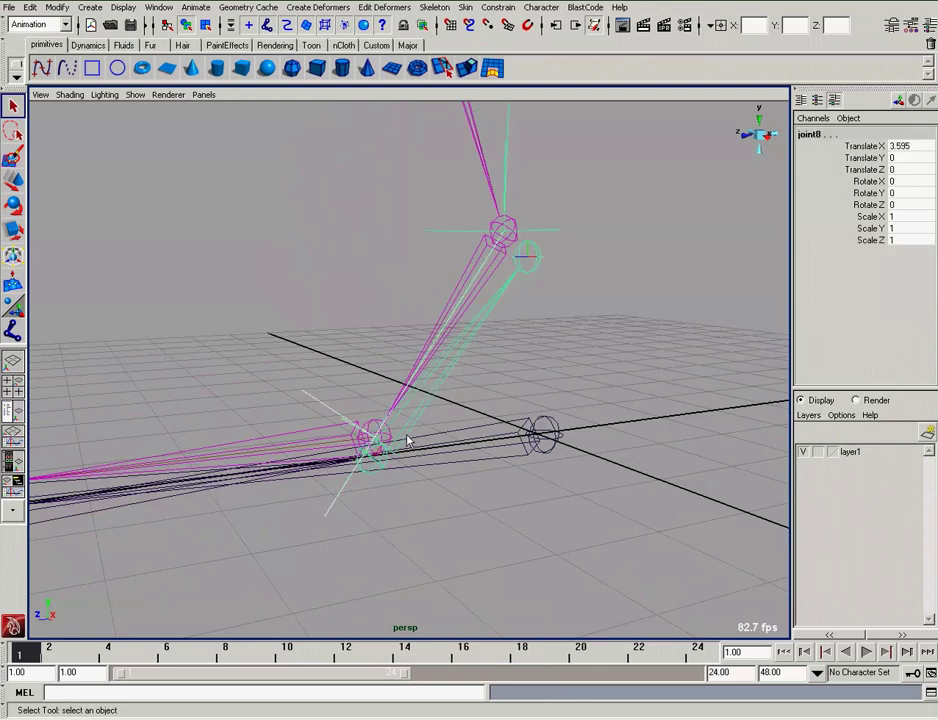
click(392, 434)
alt+drag(212, 400, 305, 389)
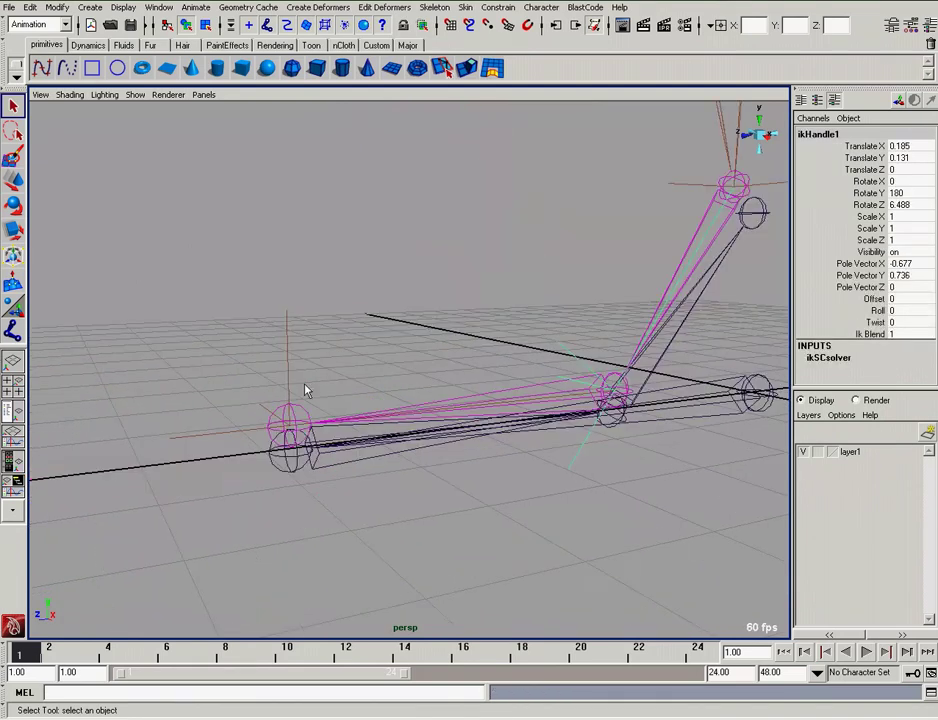
click(326, 459)
click(332, 470)
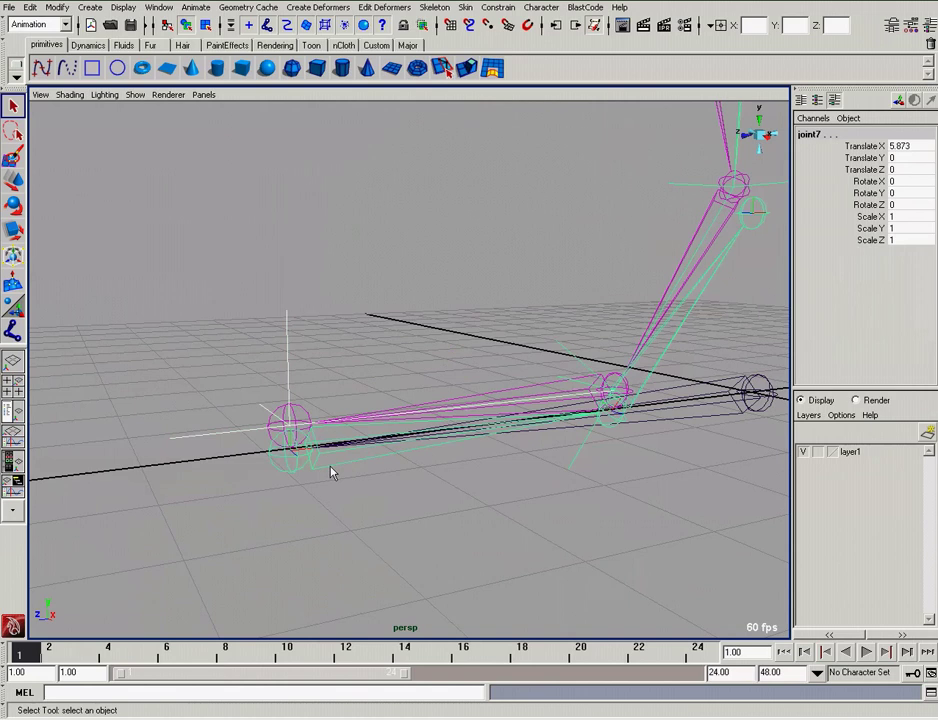
click(340, 440)
click(481, 403)
alt+drag(481, 403, 348, 412)
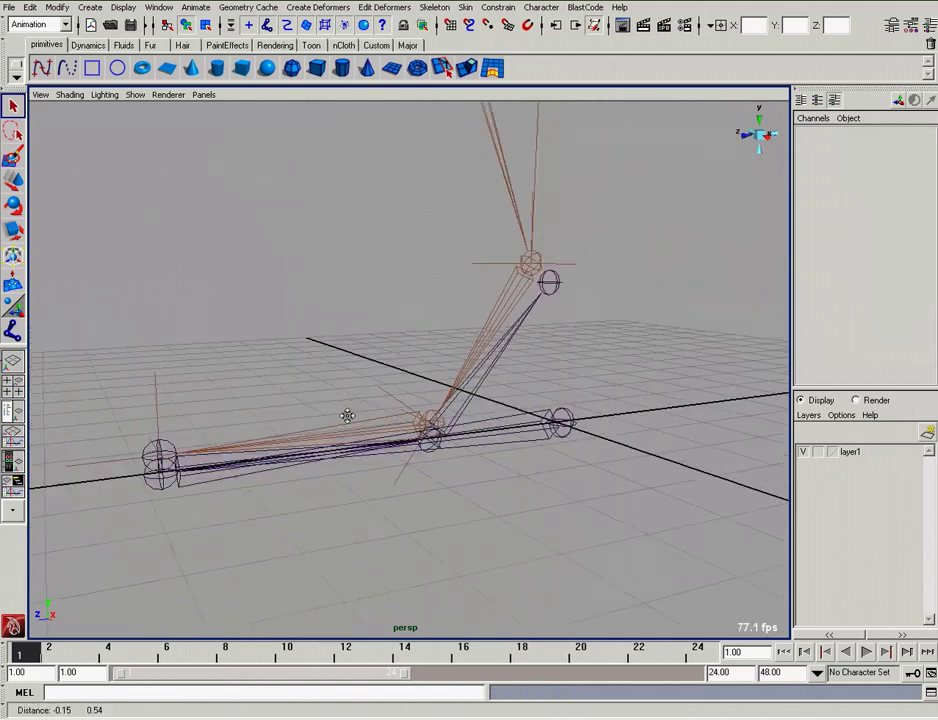
click(532, 423)
key(e)
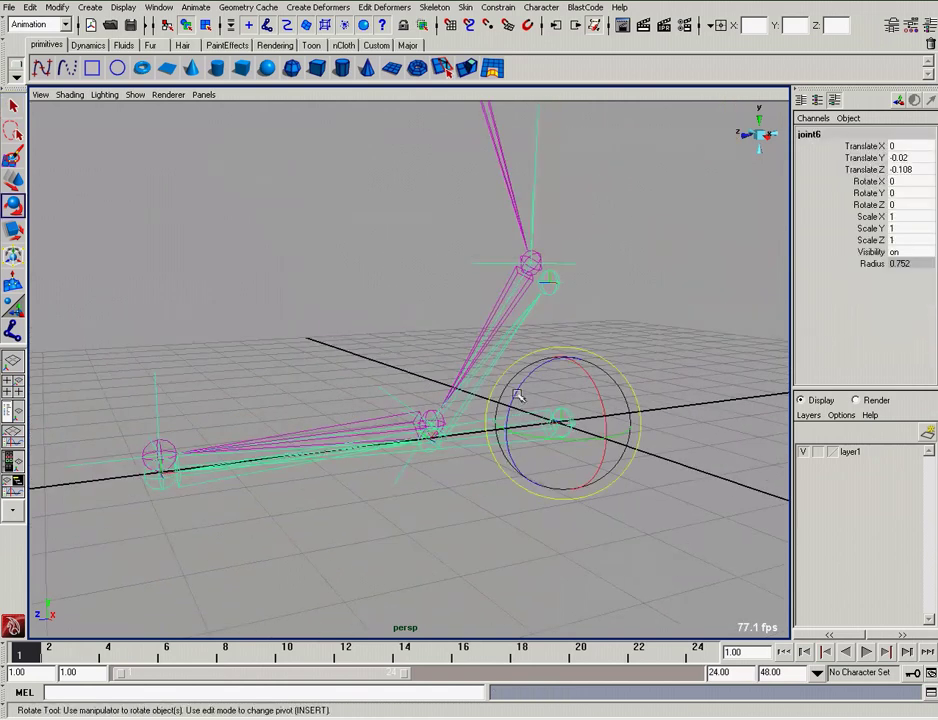
drag(517, 393, 515, 380)
key(ctrl+z)
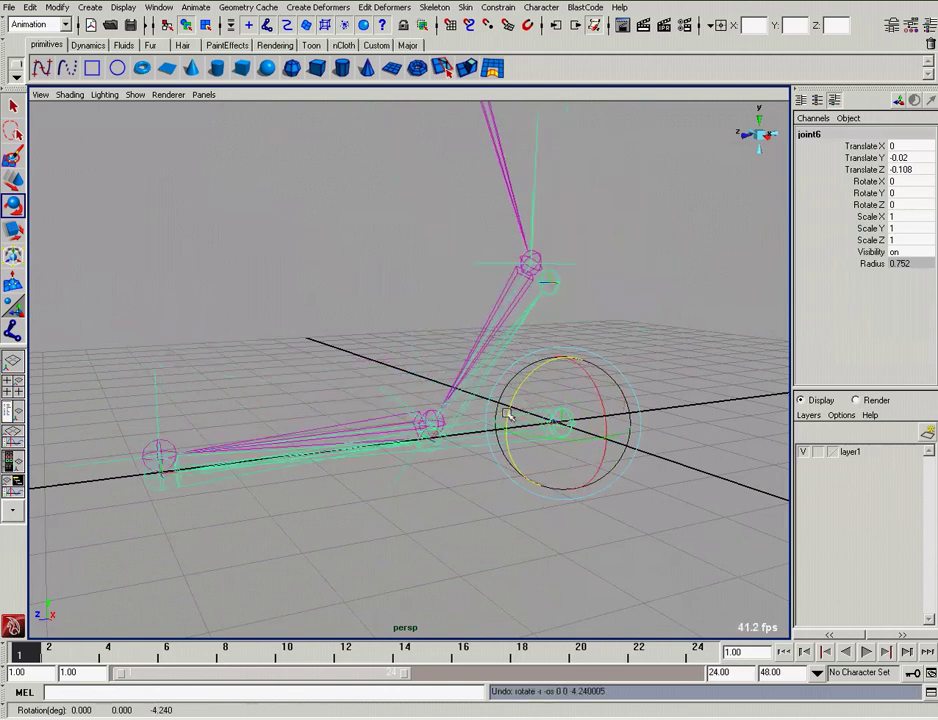
click(215, 458)
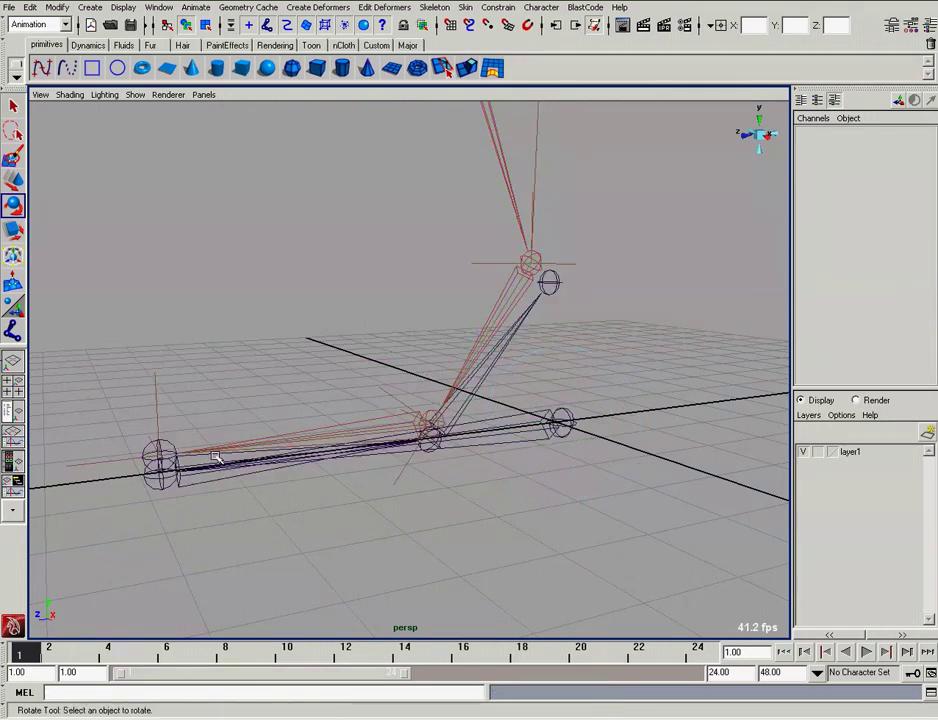
click(215, 458)
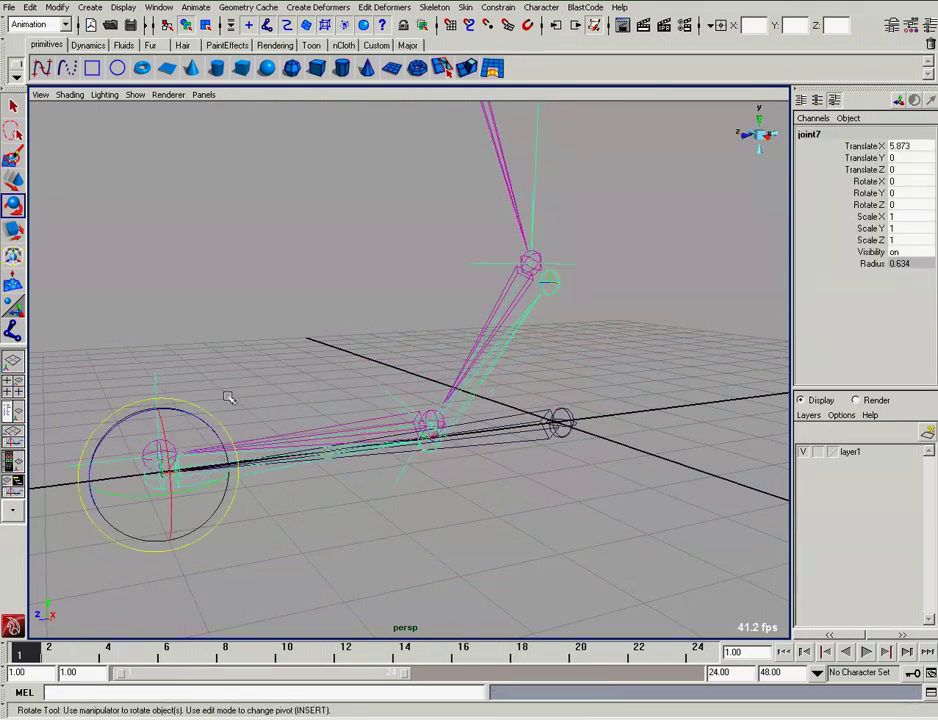
drag(208, 425, 147, 404)
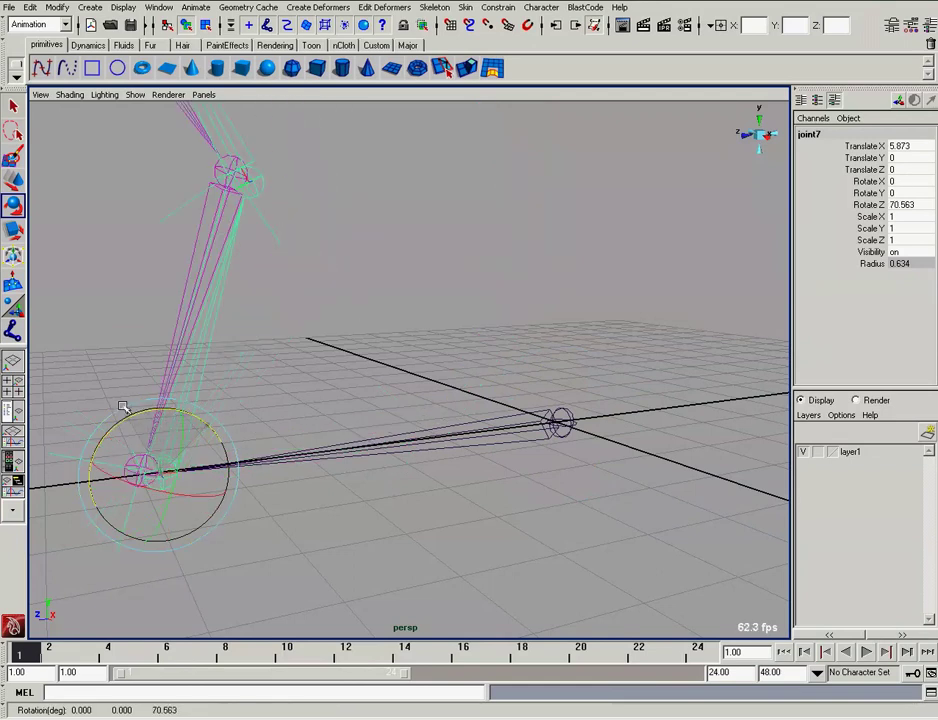
key(ctrl+z)
click(360, 289)
Create a NURBS circle and move it along Z toward the foot.
alt+drag(360, 289, 237, 291)
click(117, 67)
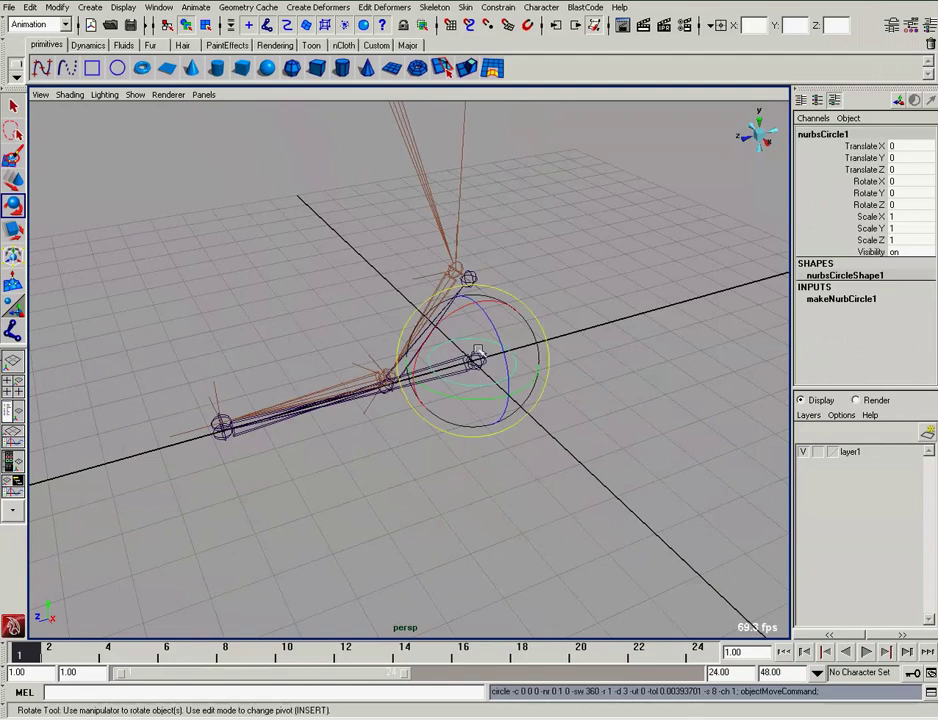
key(w)
drag(428, 370, 80, 457)
key(e)
key(r)
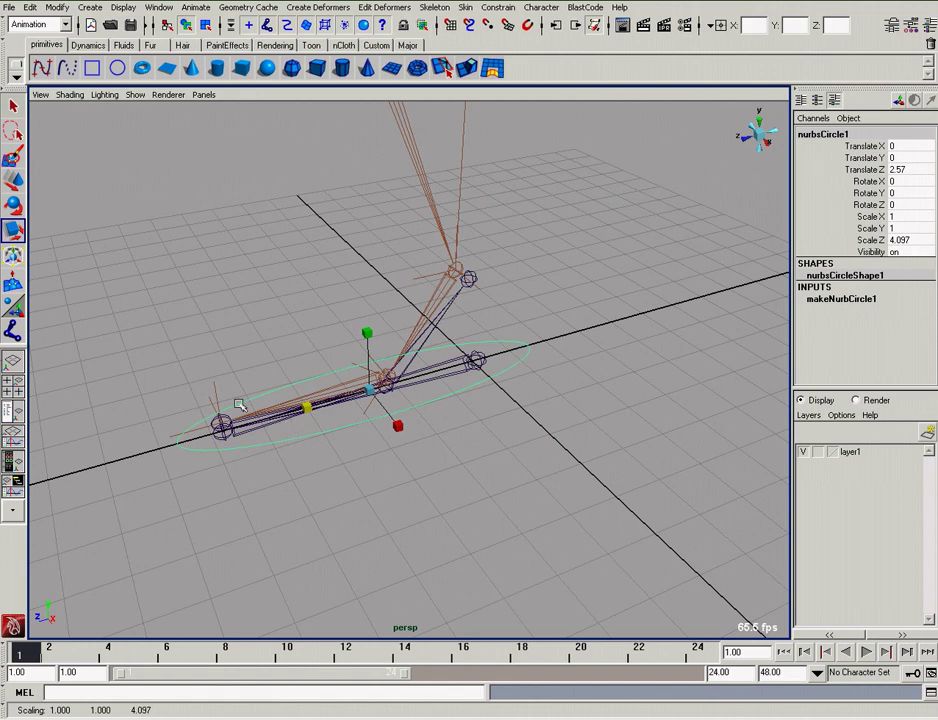
Scale the circle into a long oval (about 1.988 by 4.097) and tweak its CVs.
middle_drag(241, 405, 273, 410)
mouse_move(274, 410)
alt+mouse_down()
mouse_move(473, 342)
mouse_move(555, 366)
mouse_move(518, 372)
alt+mouse_up()
alt+drag(518, 372, 487, 303)
right_drag(487, 303, 430, 301)
mouse_move(430, 301)
alt+mouse_down()
mouse_move(461, 358)
mouse_move(310, 392)
mouse_move(391, 348)
mouse_move(445, 417)
alt+mouse_up()
click(310, 395)
key(w)
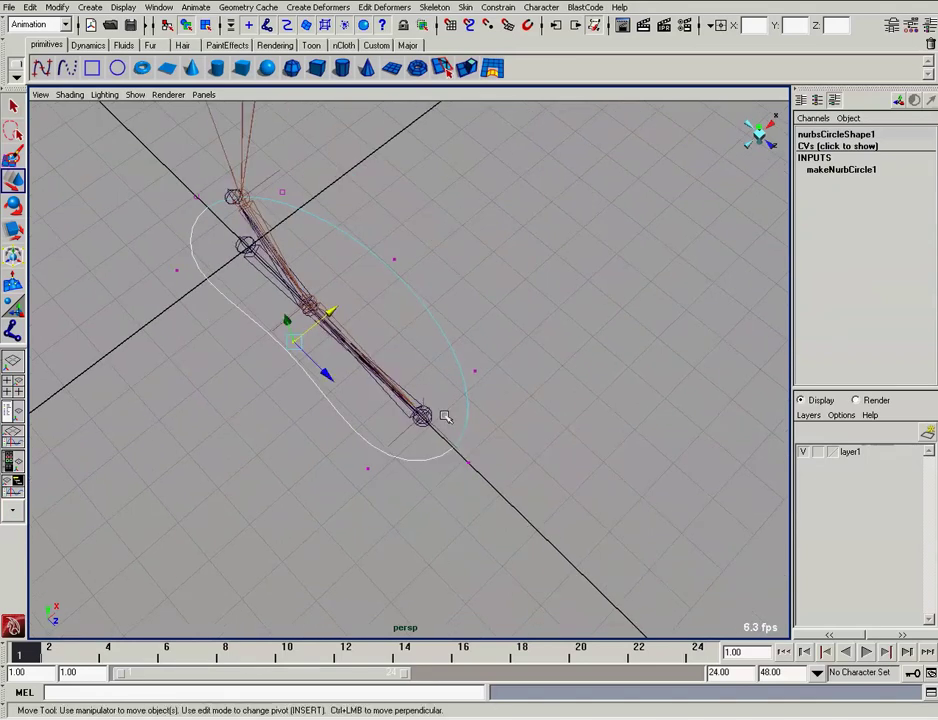
click(445, 417)
click(512, 424)
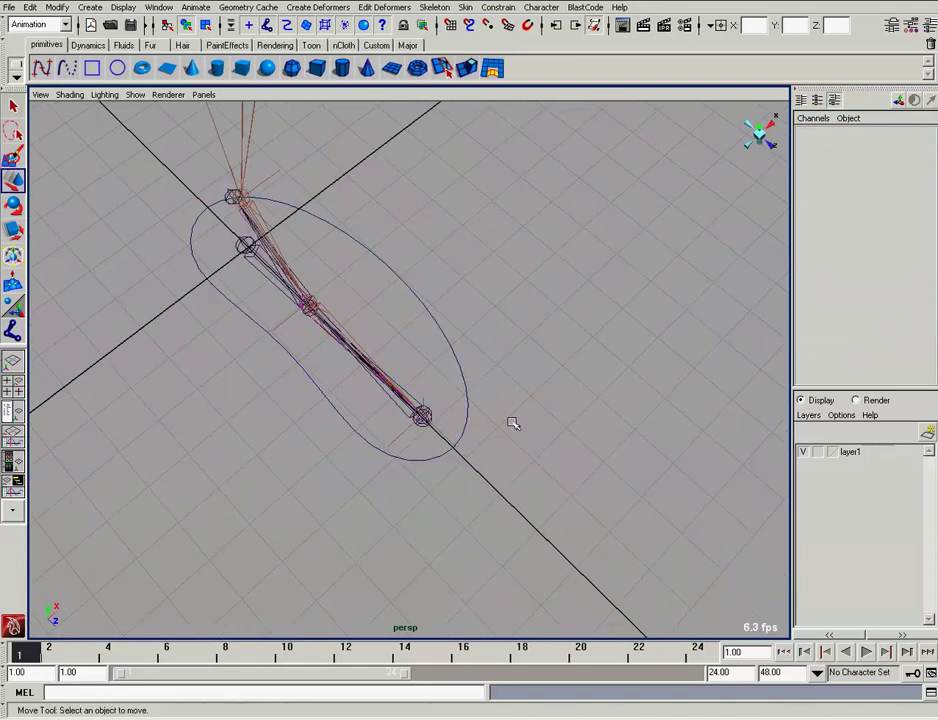
Inspect the oval from several angles and reposition it under the foot chain.
alt+drag(512, 424, 345, 311)
mouse_move(345, 311)
alt+right_down()
mouse_move(426, 352)
mouse_move(479, 251)
alt+right_up()
click(456, 265)
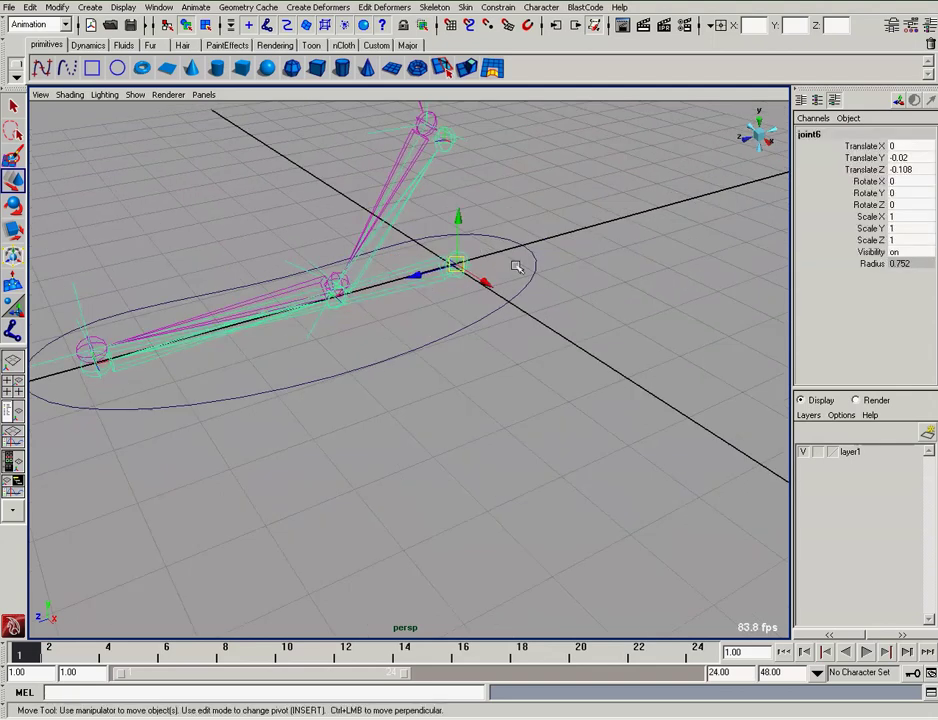
alt+drag(463, 184, 464, 195)
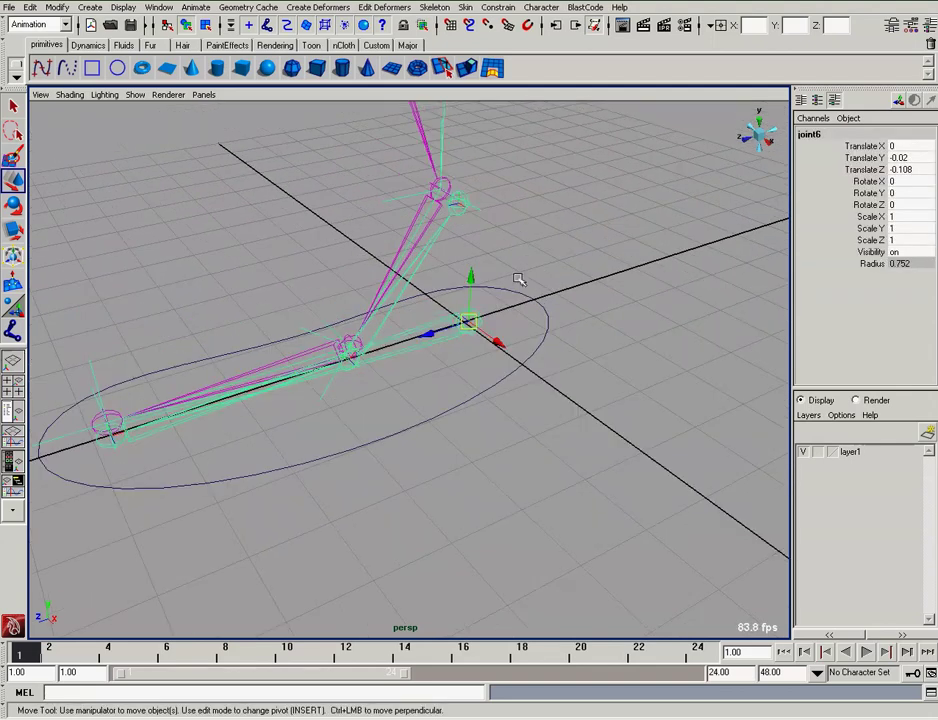
click(553, 348)
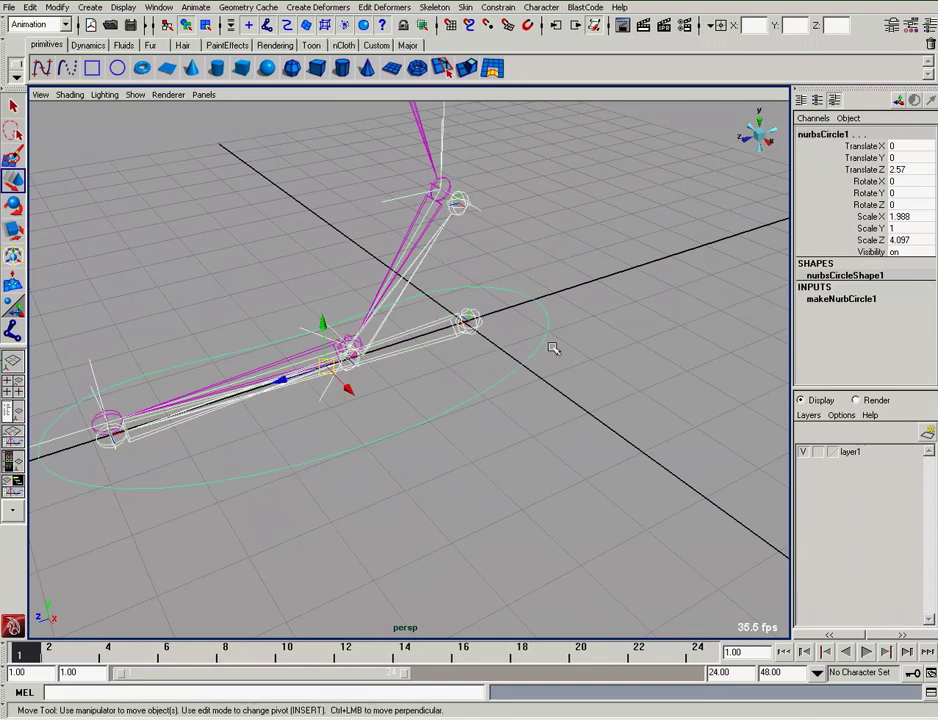
key(Down)
key(Up)
alt+drag(521, 268, 400, 300)
mouse_move(360, 378)
mouse_down()
mouse_move(358, 262)
mouse_move(360, 338)
mouse_move(400, 270)
mouse_move(542, 337)
mouse_up()
click(563, 400)
click(546, 404)
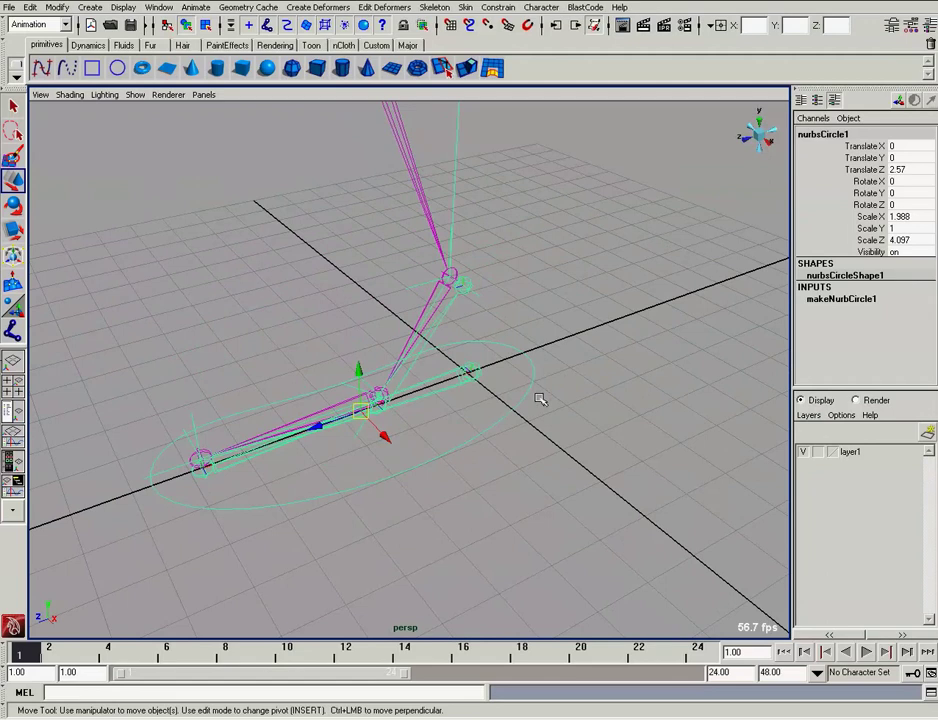
Freeze nurbsCircle1 with the Custom shelf Freeze button, then delete its history via His and Edit > Delete by Type.
click(385, 50)
click(518, 70)
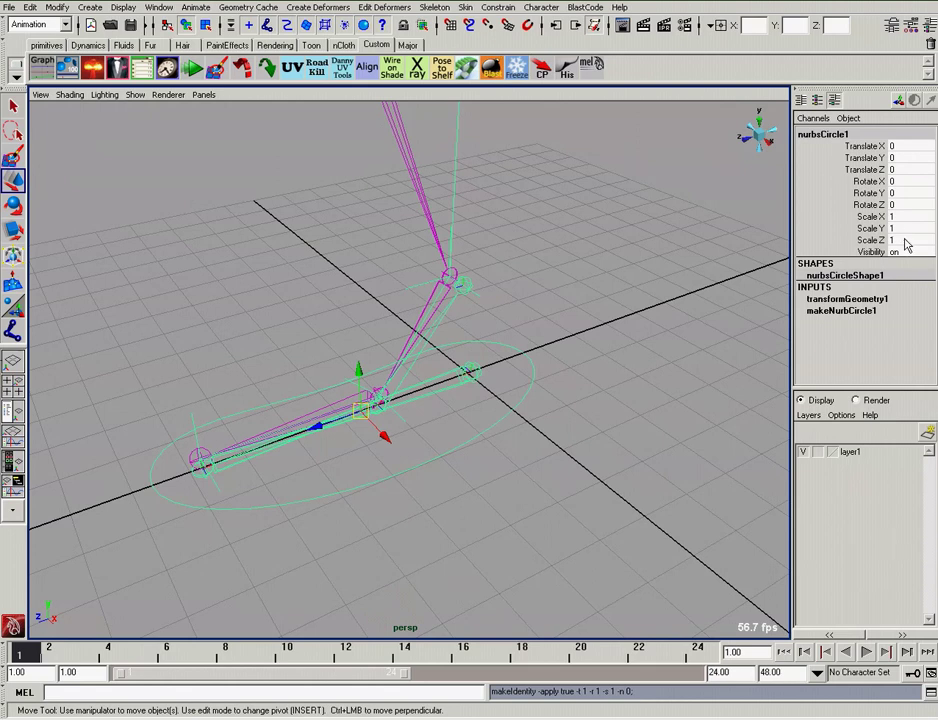
click(565, 72)
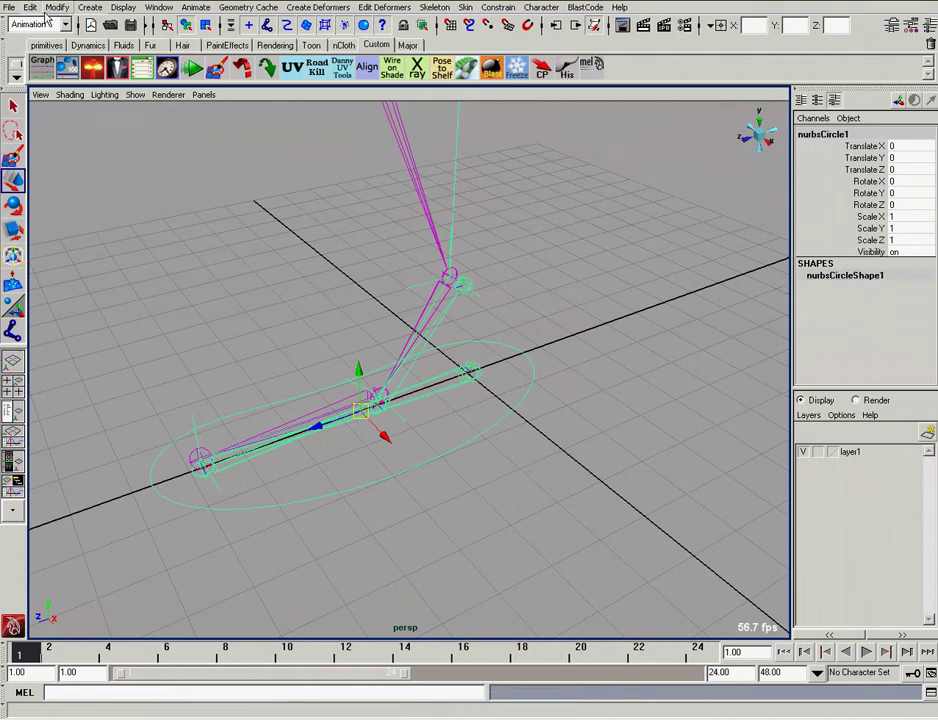
click(32, 7)
mouse_move(62, 161)
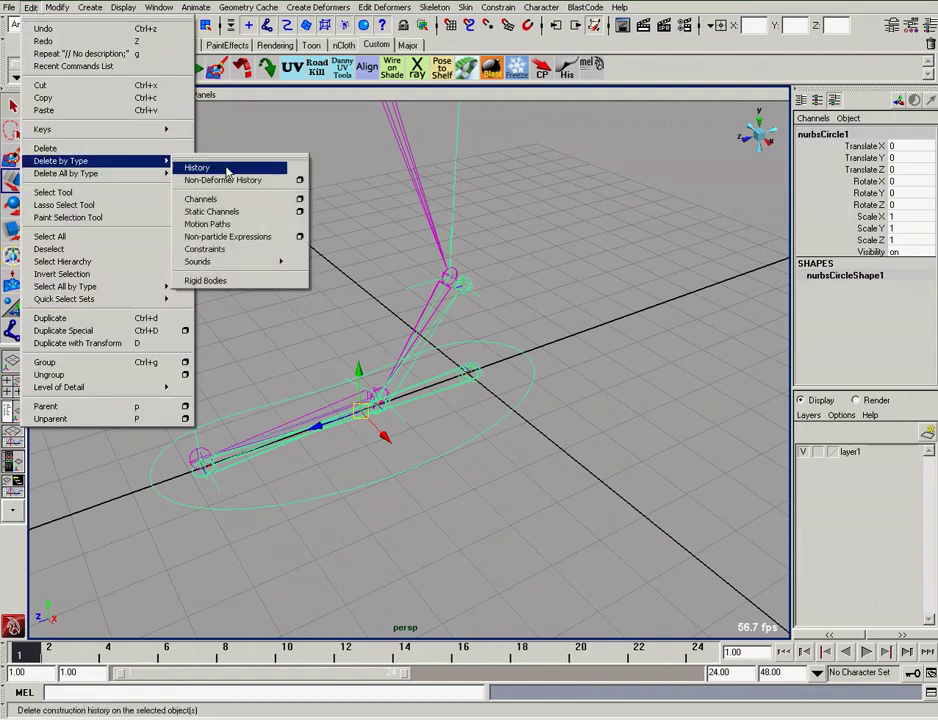
click(227, 170)
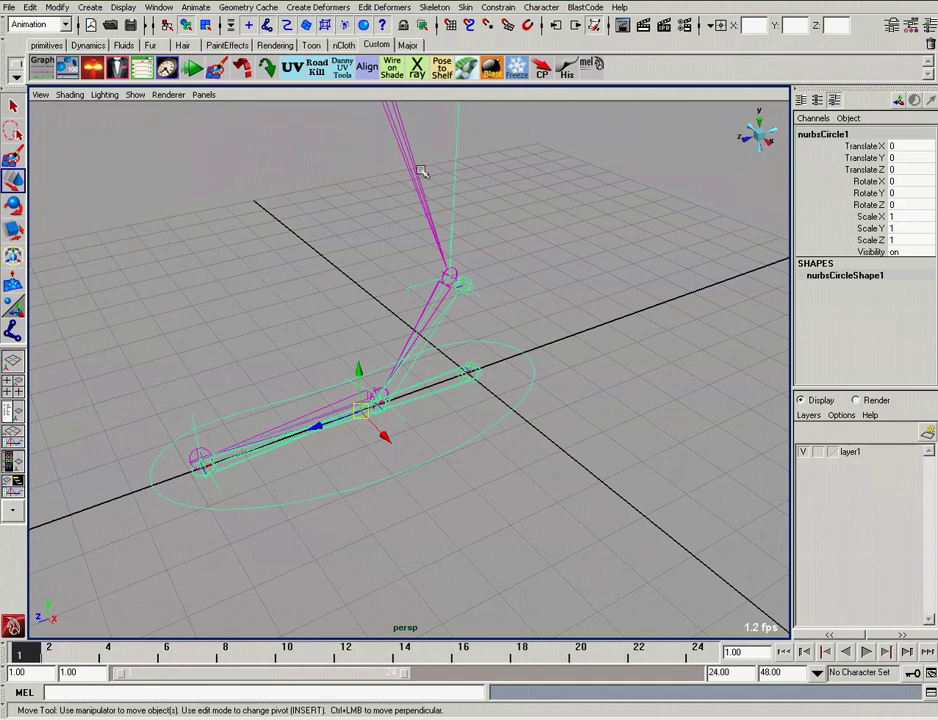
Move nurbsCircle1's pivot and snap it onto the ankle joint.
key(Insert)
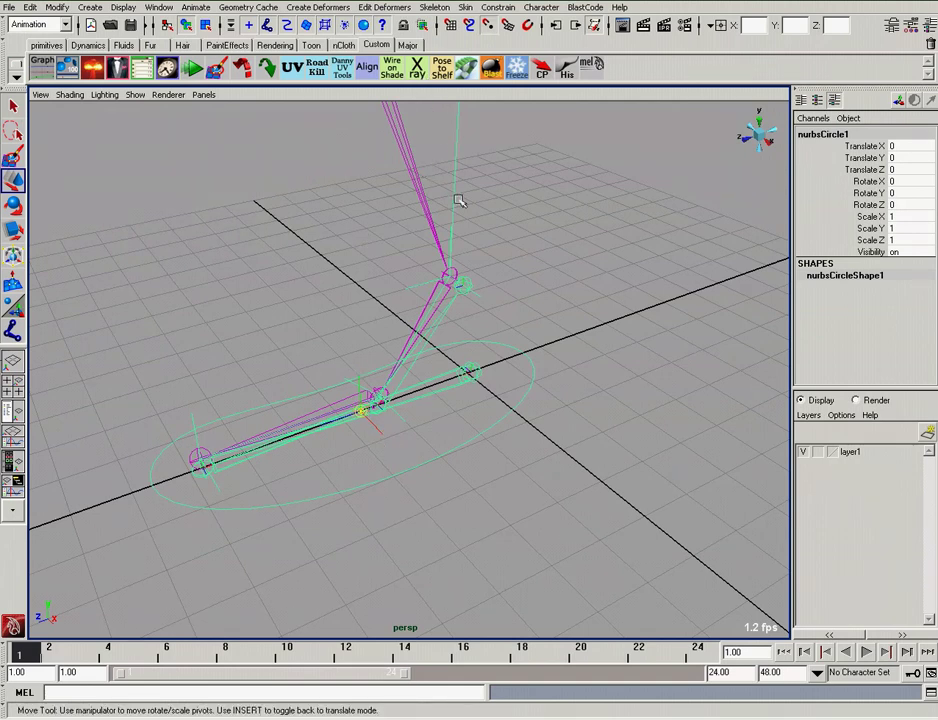
mouse_move(388, 402)
mouse_down()
mouse_move(476, 290)
mouse_move(454, 268)
mouse_move(525, 293)
mouse_up()
alt+right_drag(525, 293, 469, 306)
drag(486, 276, 462, 251)
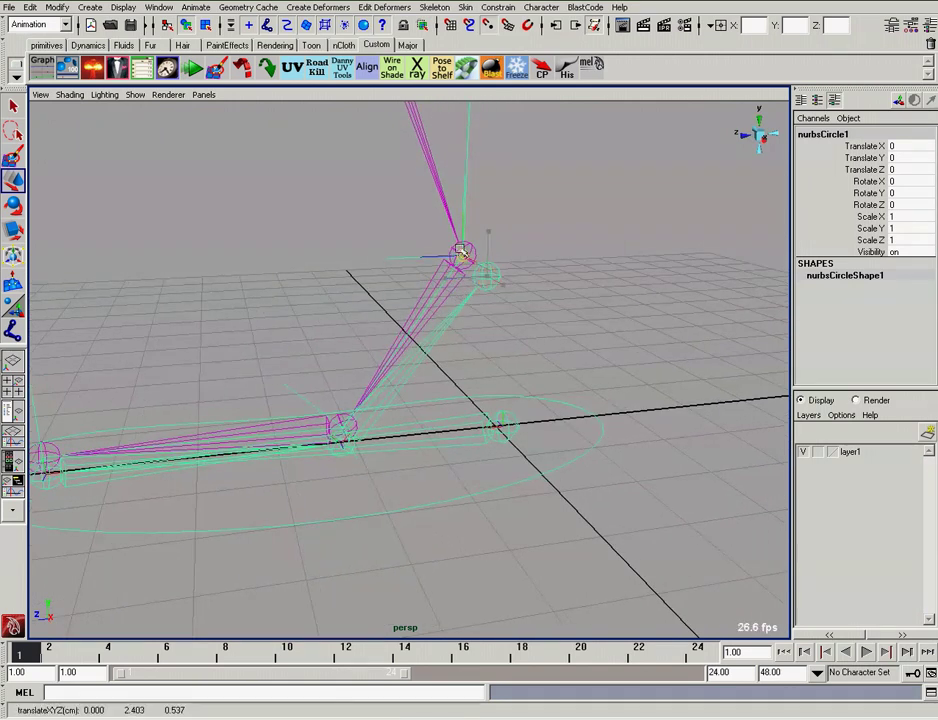
click(497, 266)
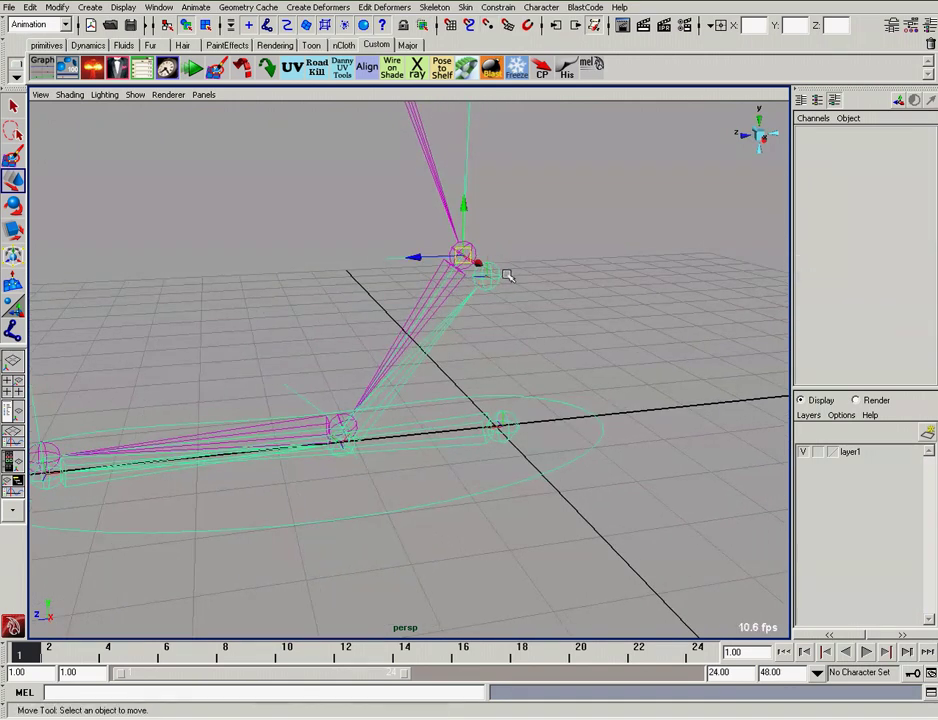
Test-rotate the circle around its new ankle pivot, undo it, and reselect the circle.
alt+drag(515, 311, 544, 377)
click(544, 377)
alt+right_drag(544, 377, 574, 435)
mouse_move(574, 435)
alt+mouse_down()
mouse_move(434, 318)
mouse_move(452, 316)
mouse_move(452, 303)
alt+mouse_up()
key(e)
key(ctrl+z)
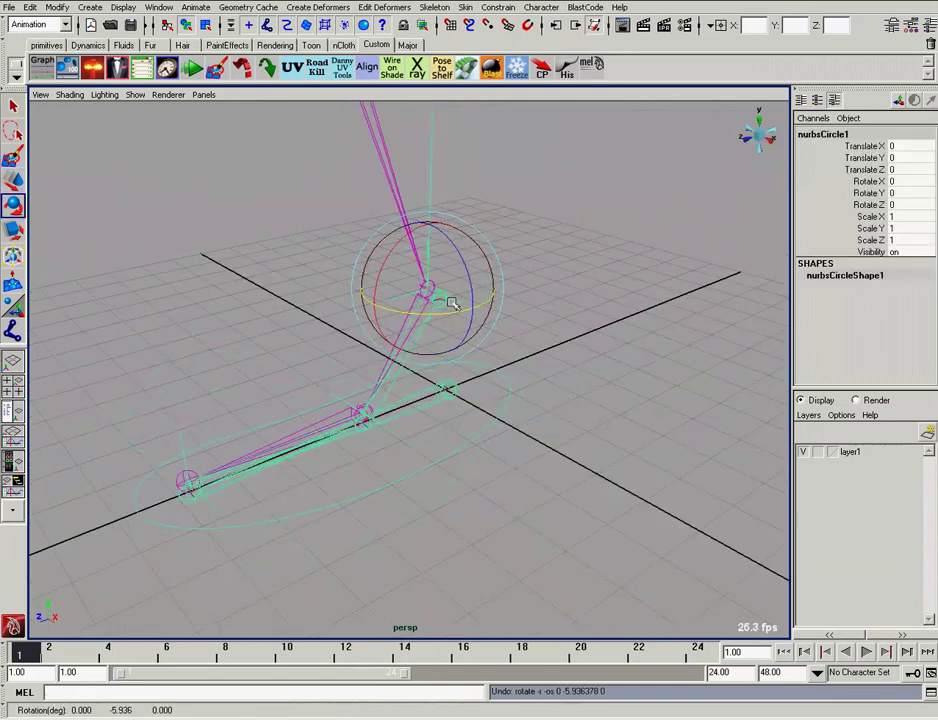
mouse_move(565, 331)
alt+mouse_down()
mouse_move(509, 387)
mouse_move(494, 389)
alt+mouse_up()
click(481, 413)
click(494, 389)
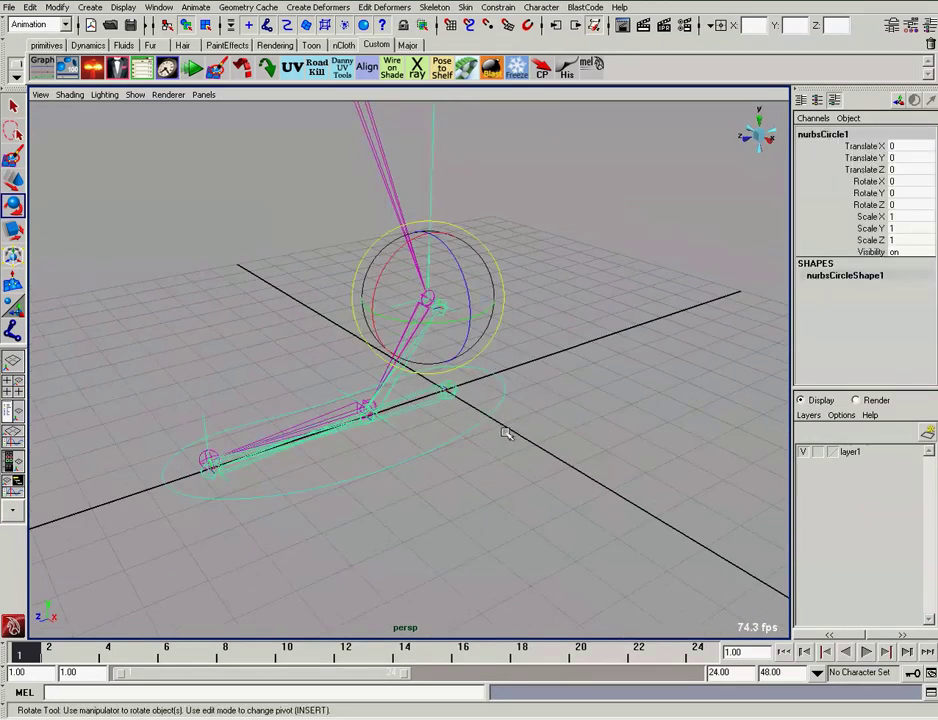
alt+drag(503, 433, 513, 423)
key(q)
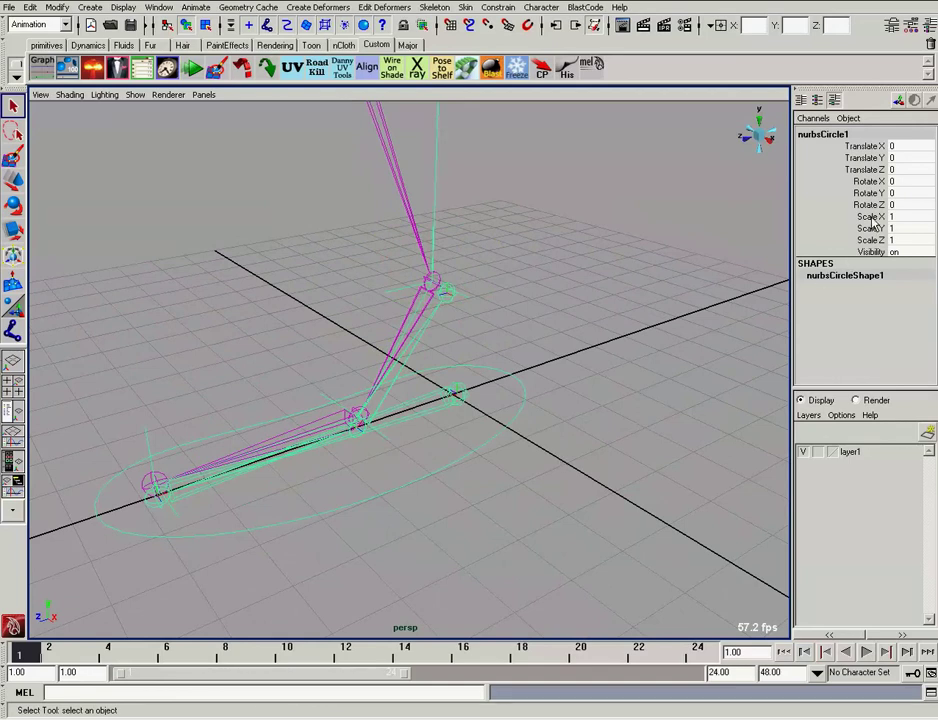
Lock and hide nurbsCircle1's Scale X, Y and Z channels in the Channel Box.
key(r)
drag(868, 216, 876, 240)
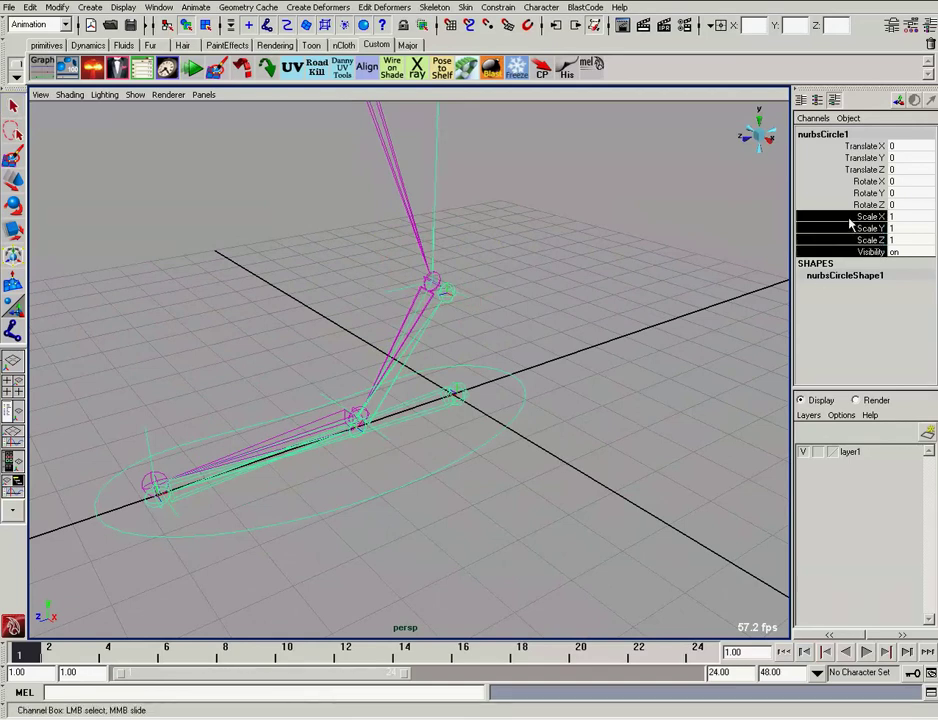
right_click(846, 232)
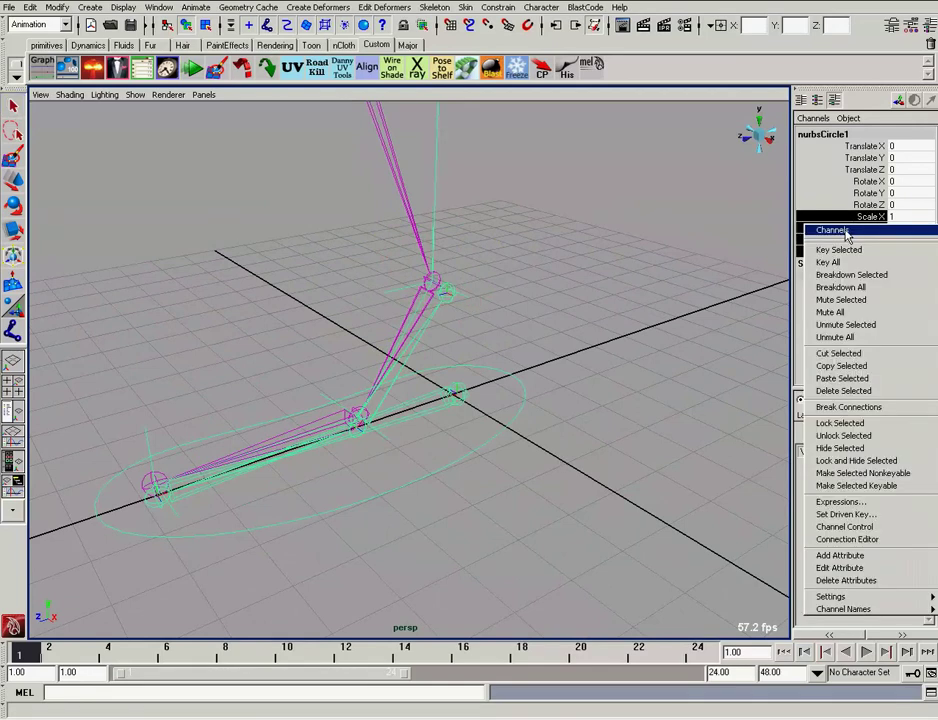
click(829, 462)
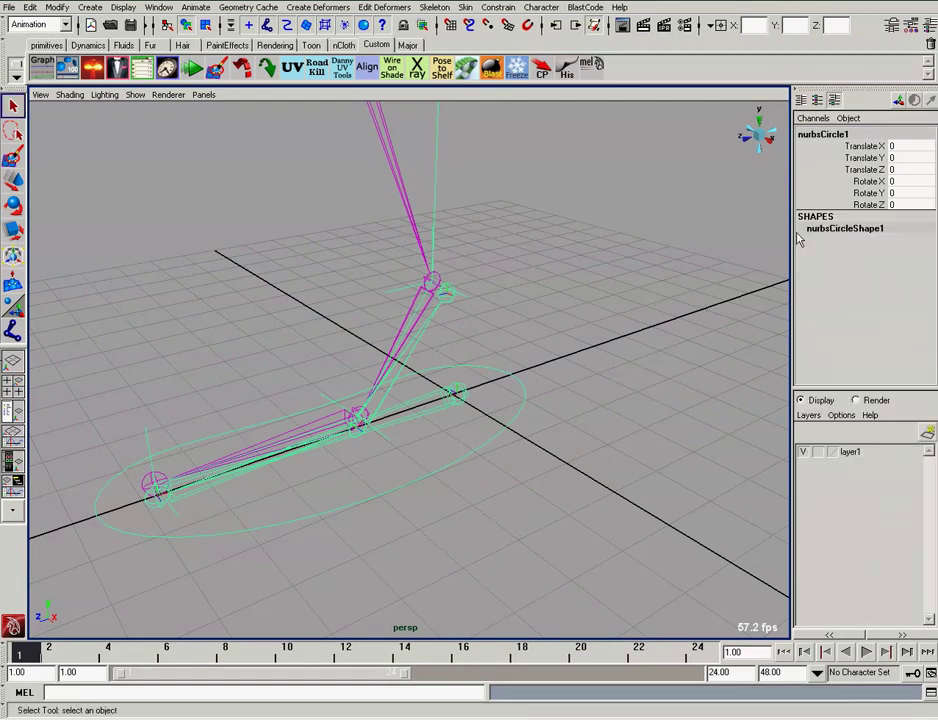
key(e)
right_click(833, 180)
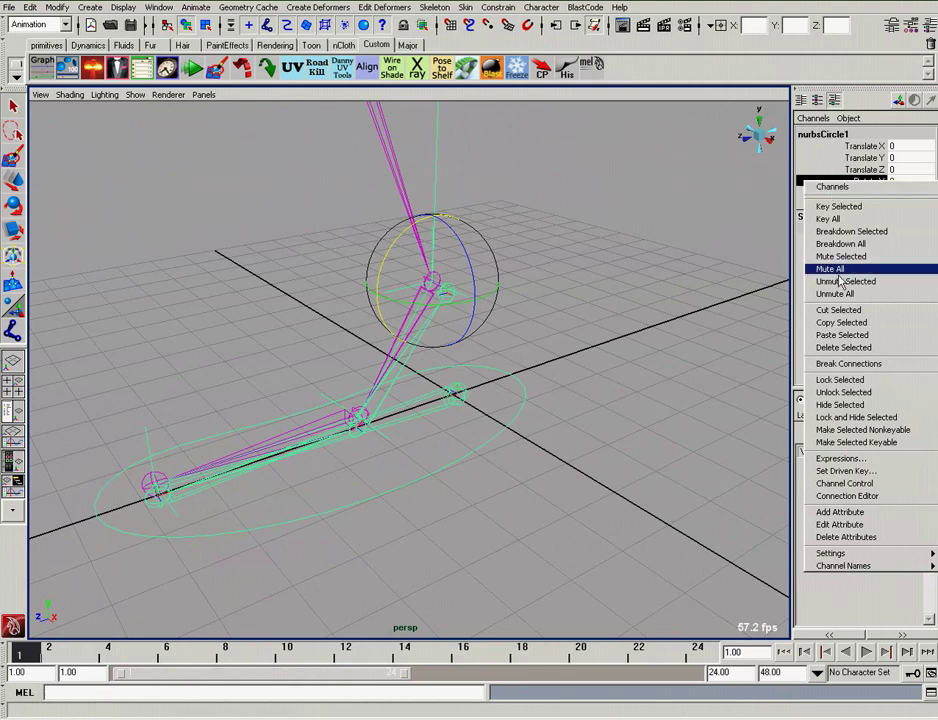
Add a keyable float Foot_Roll attribute (min -10, max 10, default 0) to nurbsCircle1.
click(848, 515)
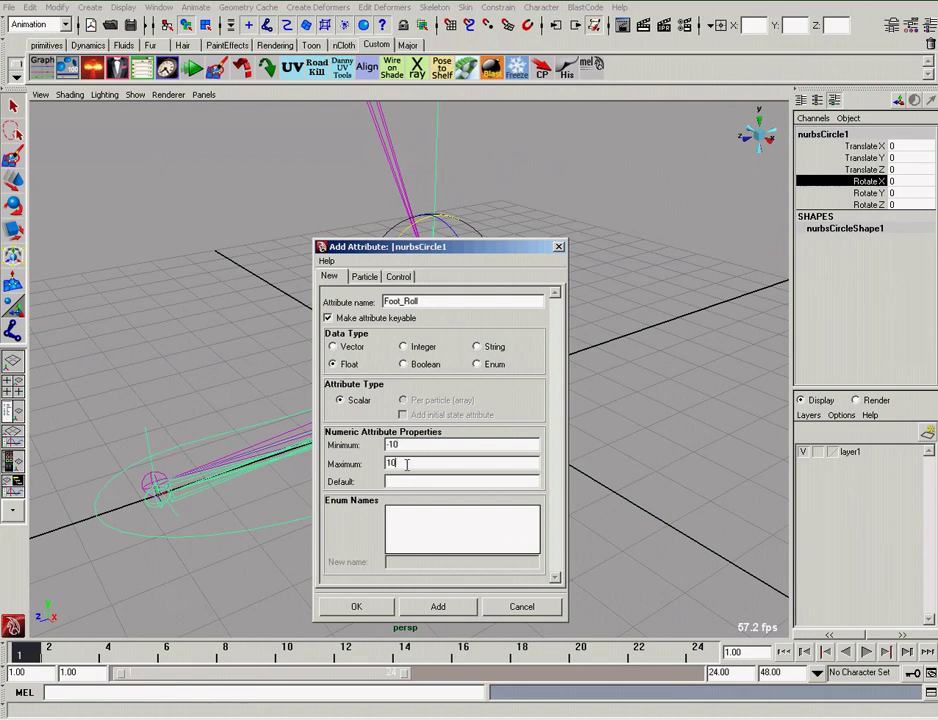
text(0)
click(382, 608)
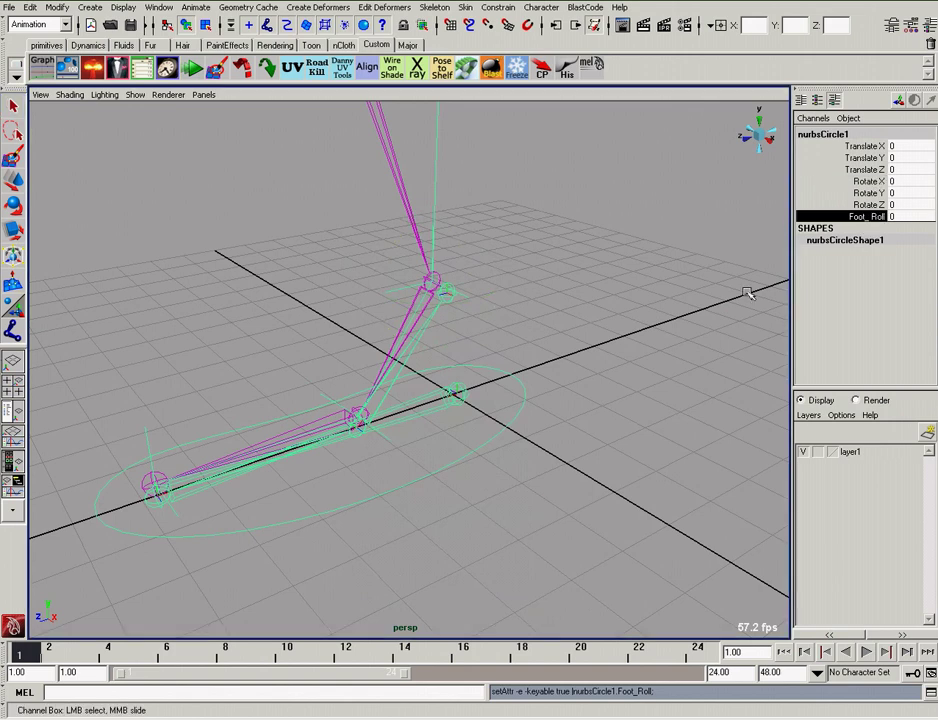
alt+middle_drag(568, 372, 664, 270)
Open the Set Driven Key window and load nurbsCircle1 as the driver.
right_click(871, 225)
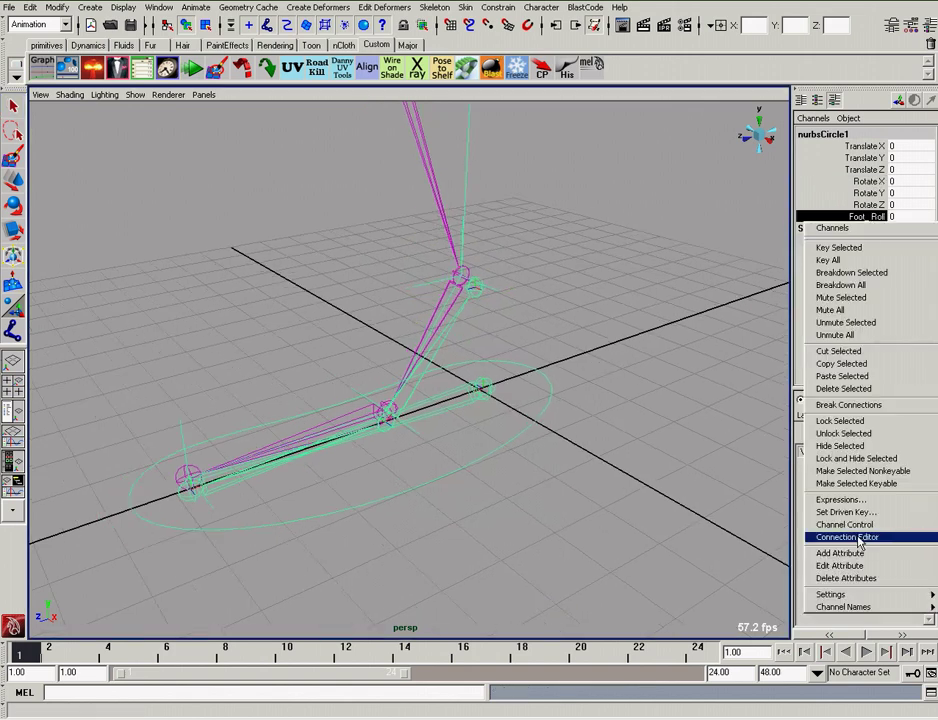
click(846, 511)
alt+drag(610, 308, 584, 337)
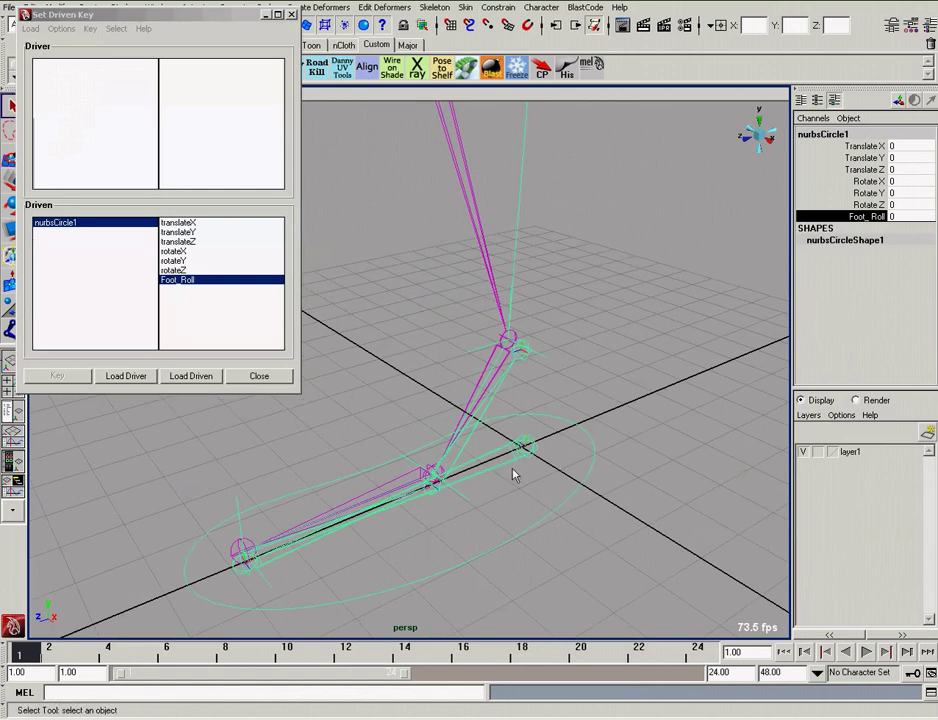
click(146, 386)
Select joint8, joint7 and joint6 and load them as the driven objects.
mouse_move(320, 250)
alt+mouse_down()
mouse_move(383, 347)
mouse_move(459, 419)
alt+mouse_up()
mouse_move(459, 419)
alt+right_down()
mouse_move(493, 428)
mouse_move(562, 390)
alt+right_up()
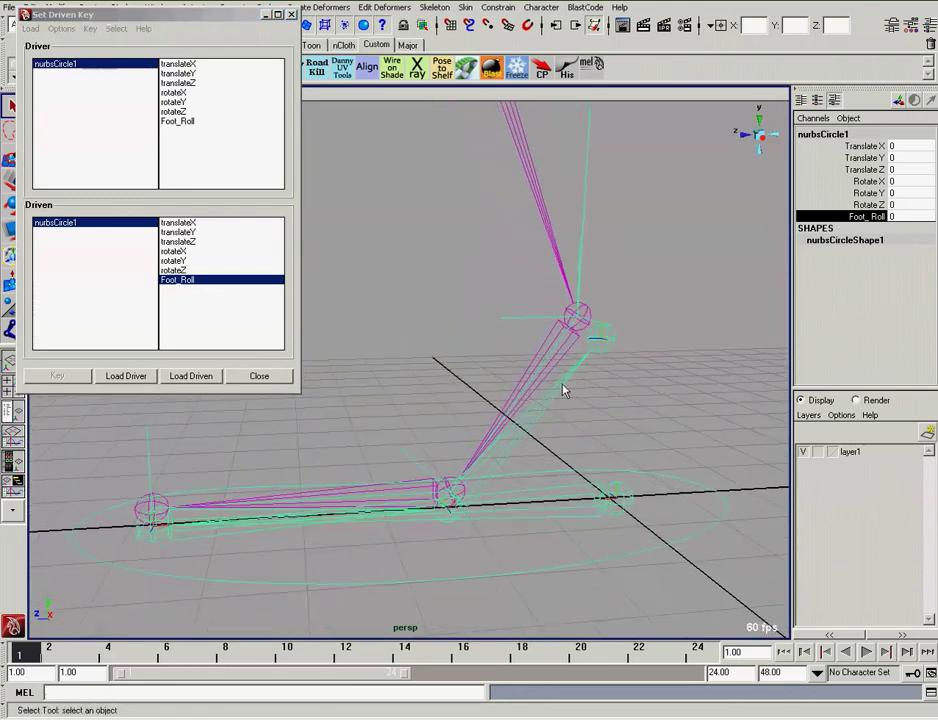
click(550, 415)
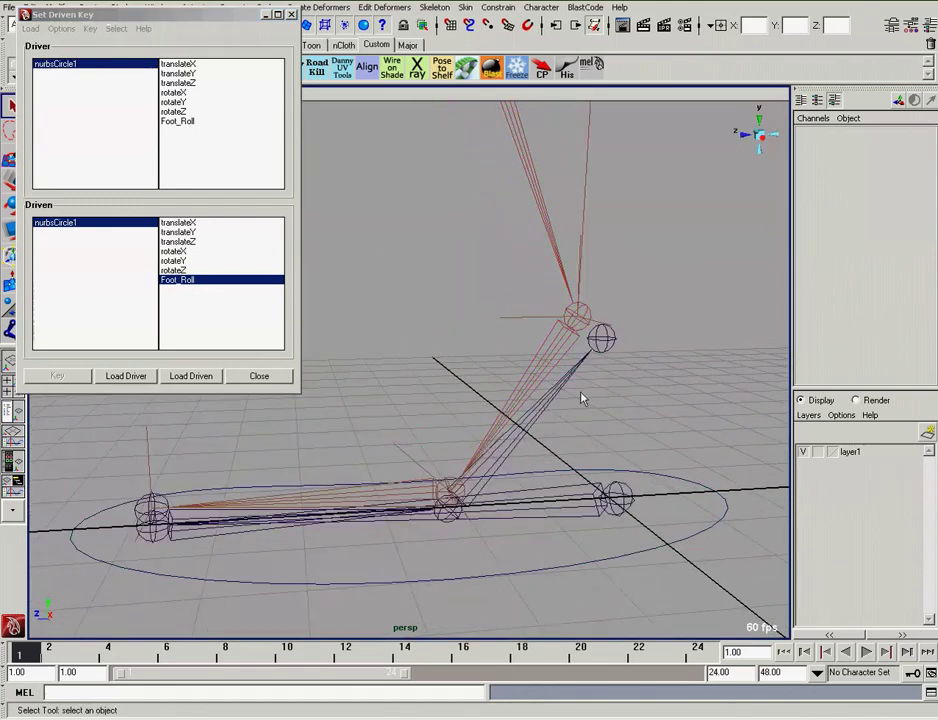
alt+drag(519, 460, 502, 377)
alt+right_drag(502, 377, 531, 396)
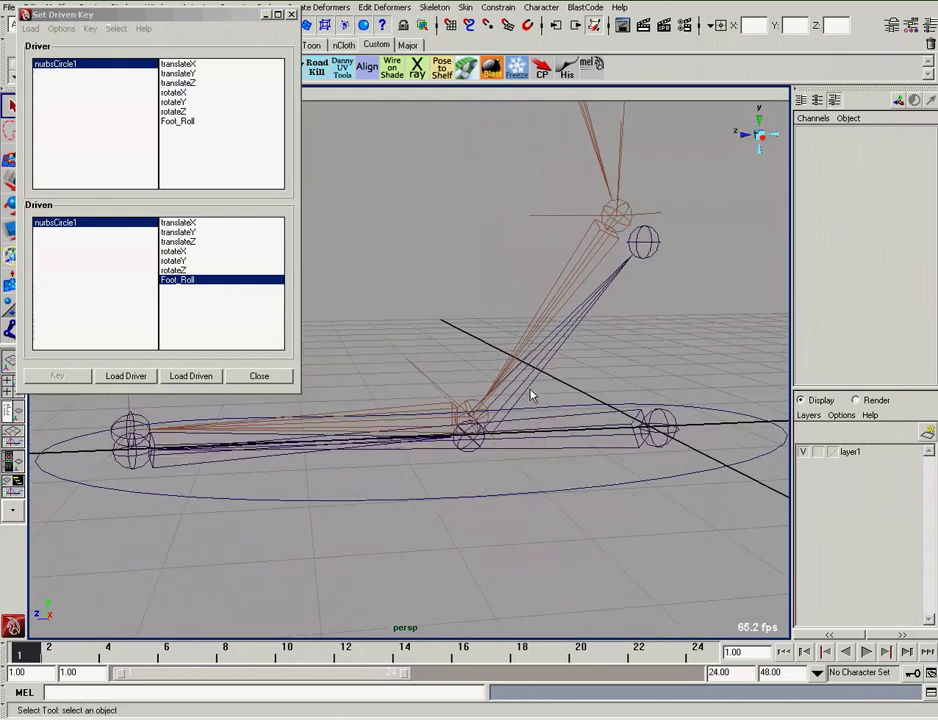
click(528, 396)
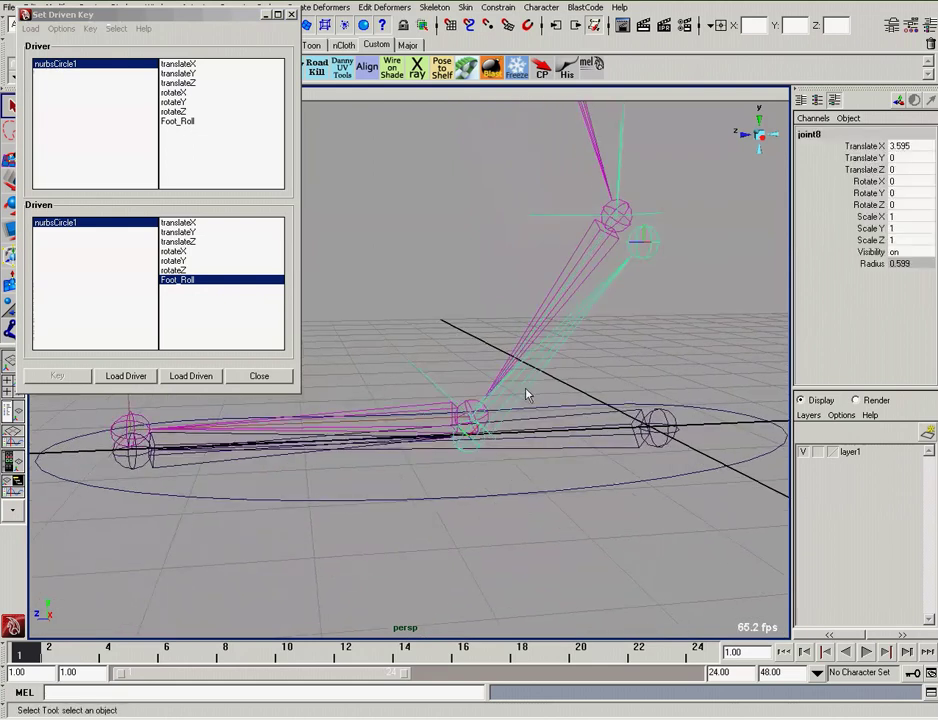
click(196, 472)
shift+click(576, 457)
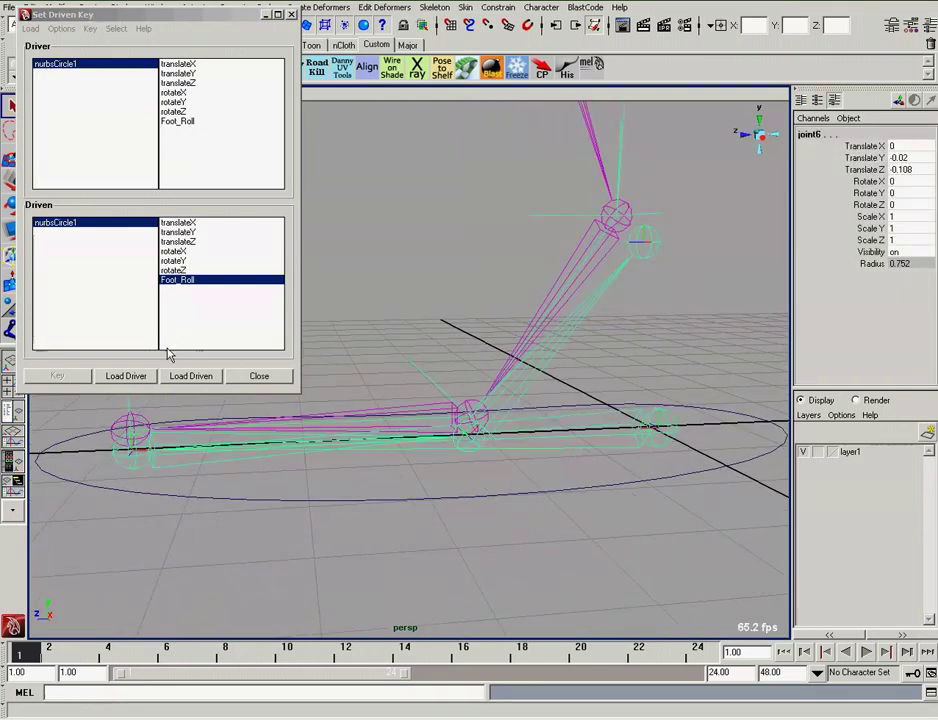
click(192, 377)
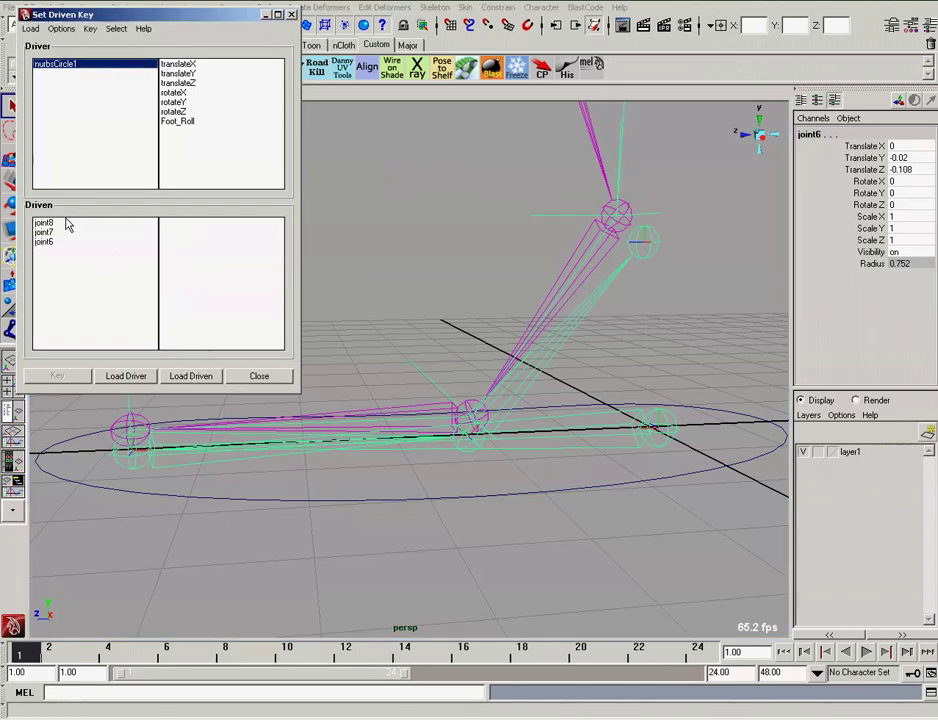
drag(67, 224, 115, 255)
Key the three joints' rotateZ at 0 against Foot_Roll at 0.
click(190, 122)
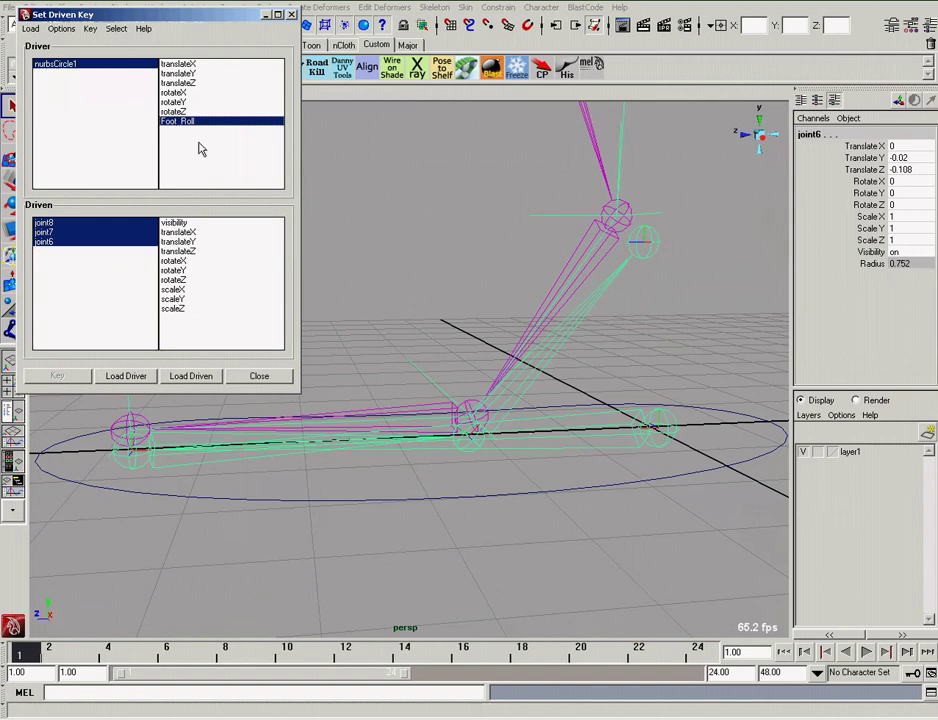
alt+drag(466, 290, 514, 356)
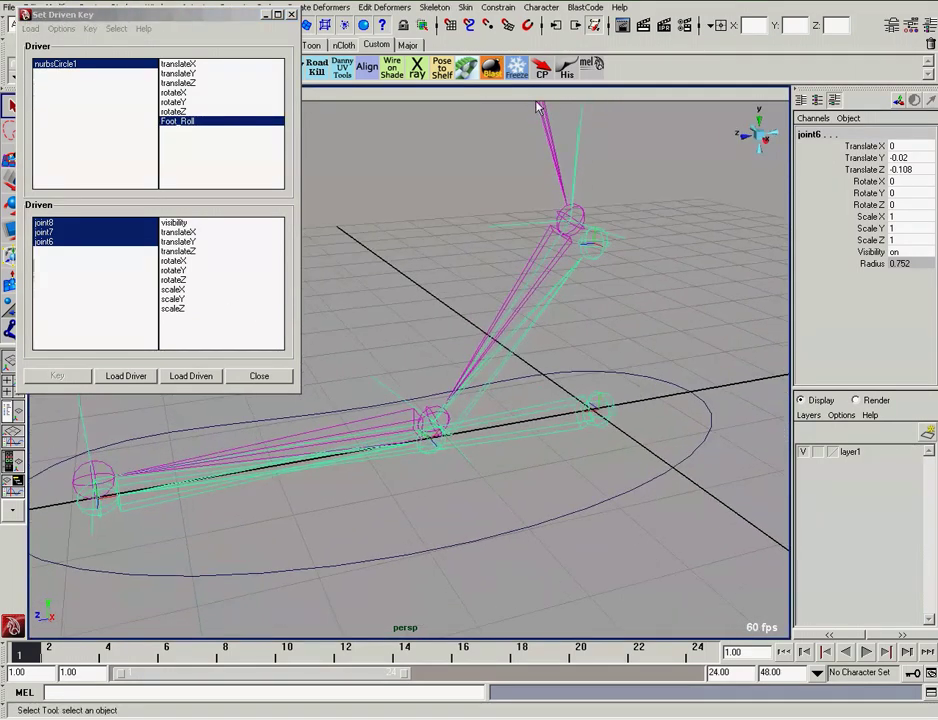
key(e)
drag(577, 360, 568, 362)
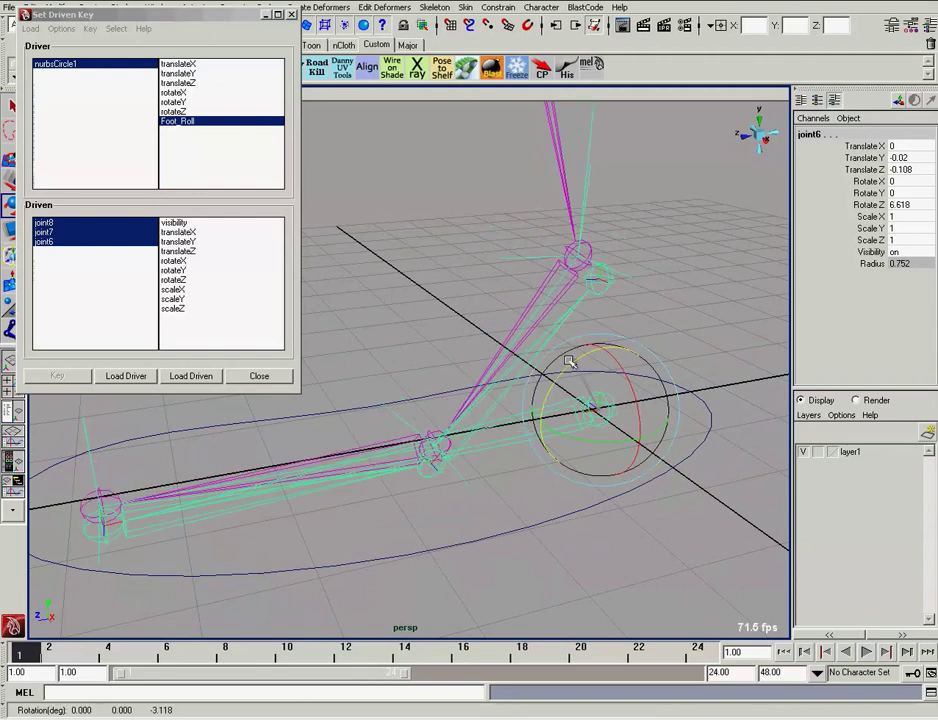
key(ctrl+z)
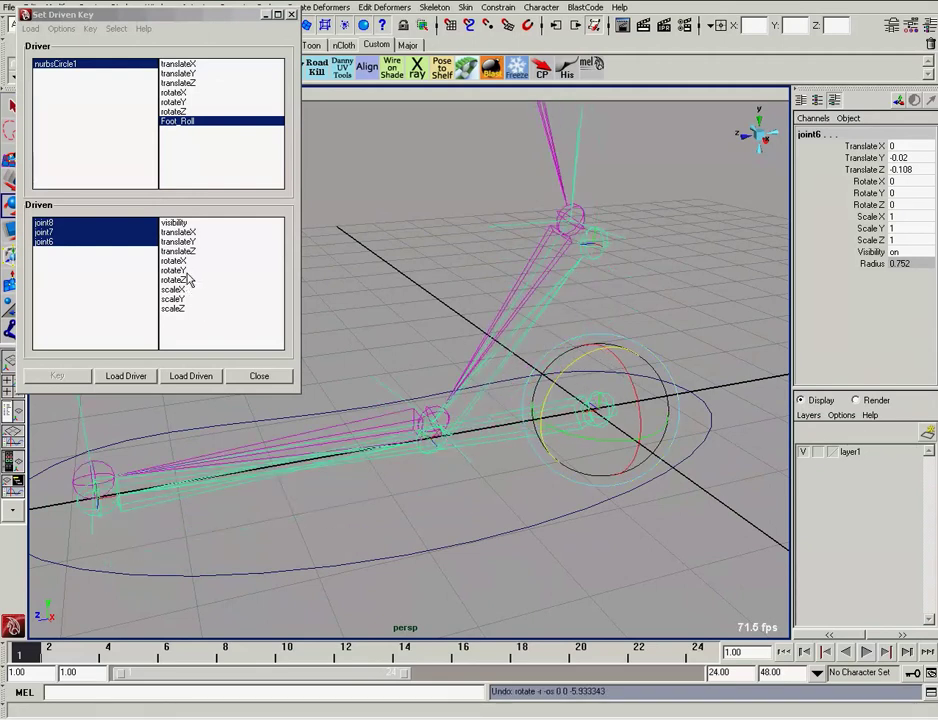
click(190, 280)
click(62, 378)
alt+drag(470, 335, 518, 328)
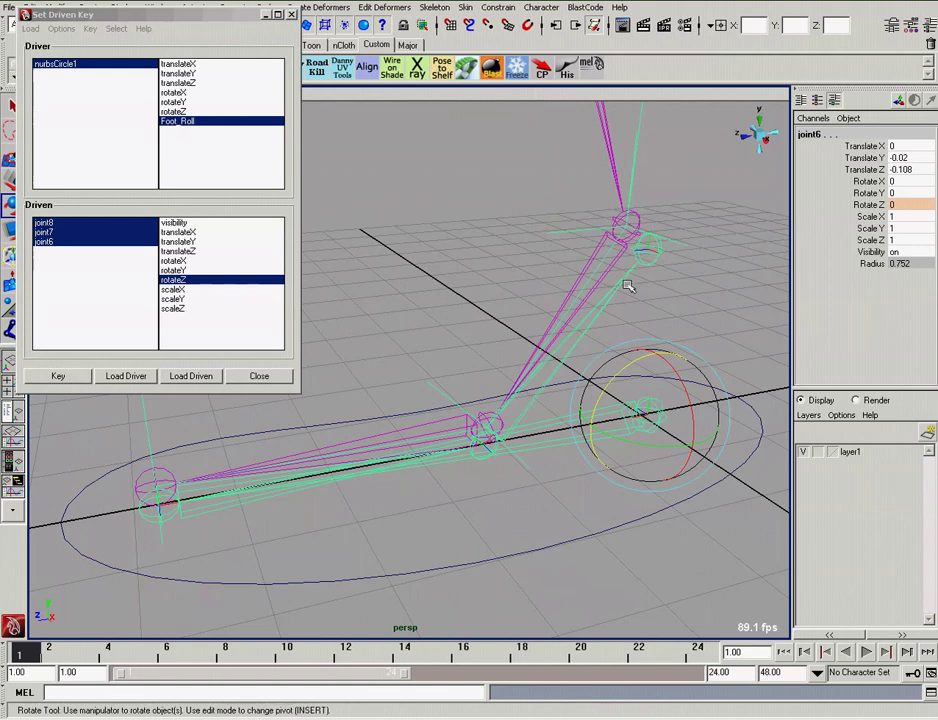
Set the foot control's Foot_Roll to -10.
mouse_move(458, 348)
alt+mouse_down()
mouse_move(427, 368)
mouse_move(427, 320)
mouse_move(404, 324)
alt+mouse_up()
click(473, 386)
click(611, 529)
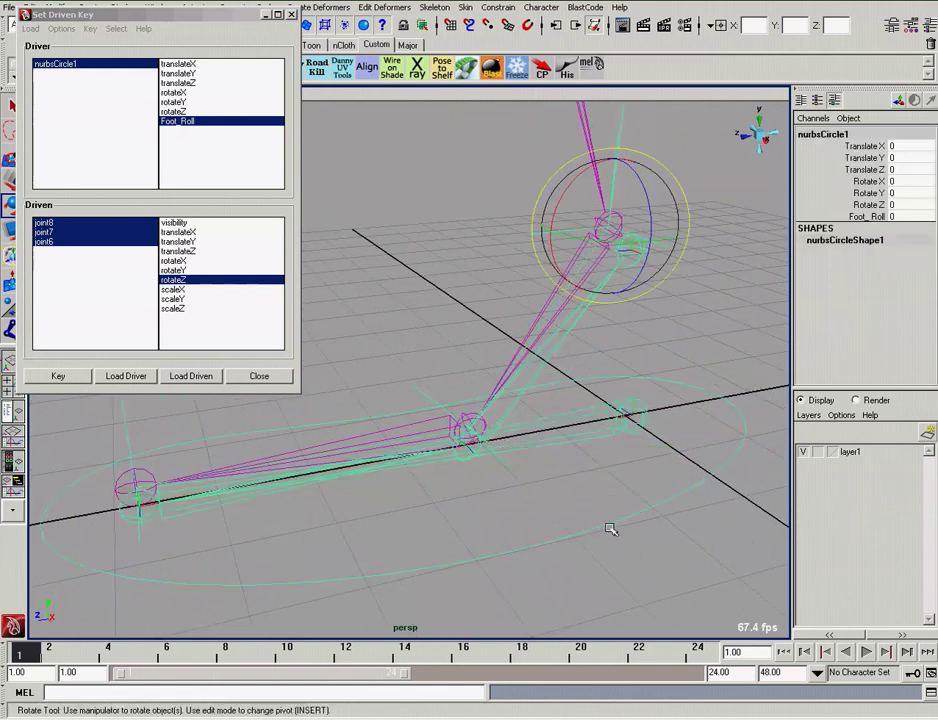
click(866, 216)
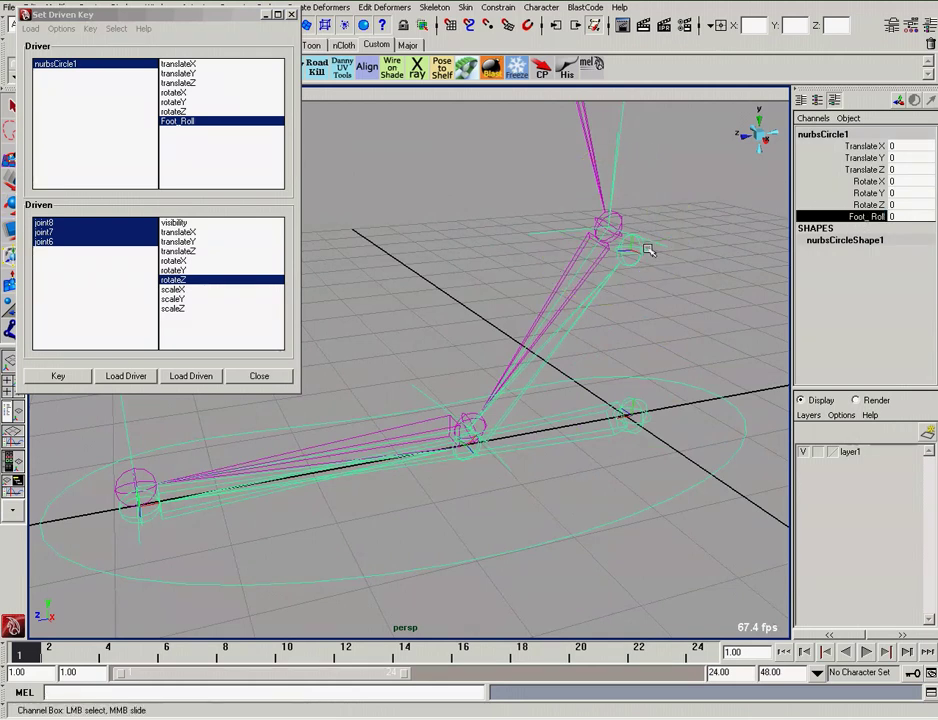
middle_drag(648, 250, 337, 222)
Select joint7 from a lower side view and trial its Z rotation.
mouse_move(491, 272)
alt+mouse_down()
mouse_move(436, 243)
mouse_move(448, 295)
mouse_move(427, 283)
alt+mouse_up()
mouse_move(427, 283)
alt+middle_down()
mouse_move(451, 328)
mouse_move(430, 361)
alt+middle_up()
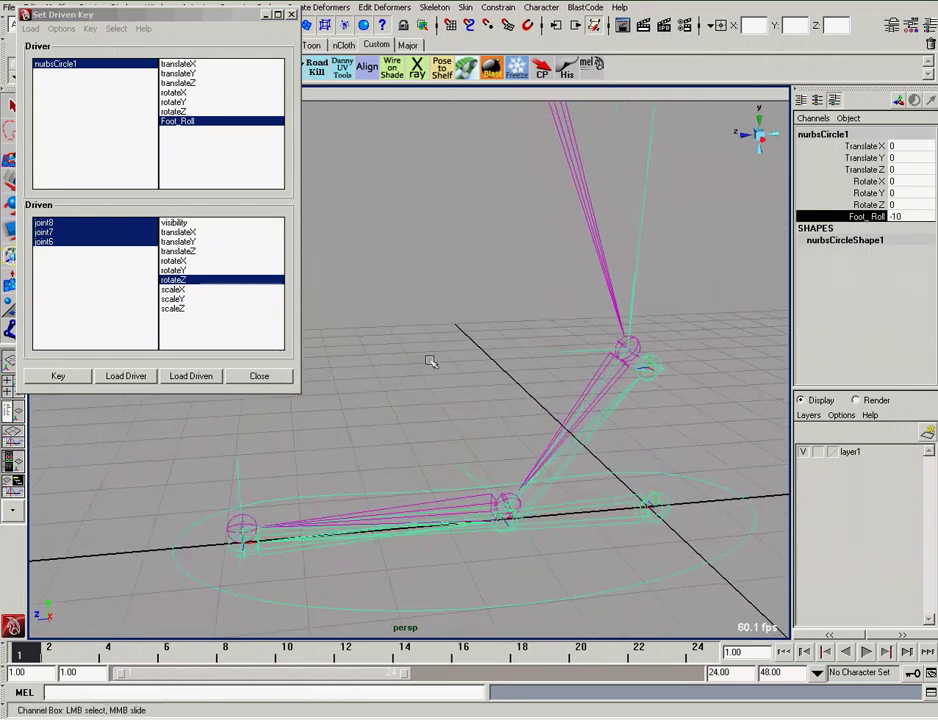
click(442, 458)
mouse_move(442, 458)
alt+mouse_down()
mouse_move(383, 383)
mouse_move(417, 408)
mouse_move(348, 543)
alt+mouse_up()
click(261, 532)
mouse_move(260, 528)
mouse_down()
mouse_move(255, 534)
mouse_move(240, 476)
mouse_move(205, 459)
mouse_move(245, 458)
mouse_up()
key(ctrl+z)
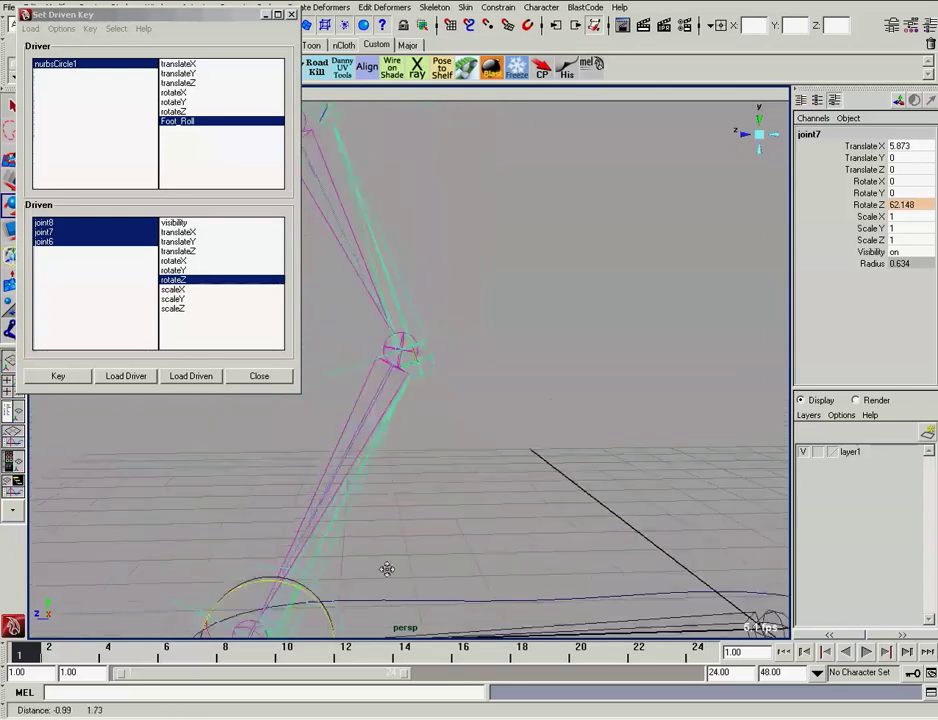
key(f)
Rotate joint8 to -41.762 in Z and key the rolled pose at Foot_Roll -10.
key(Down)
drag(457, 353, 490, 385)
mouse_move(597, 373)
alt+right_down()
mouse_move(544, 303)
mouse_move(459, 320)
alt+right_up()
mouse_move(440, 295)
mouse_down()
mouse_move(517, 331)
mouse_move(490, 340)
mouse_up()
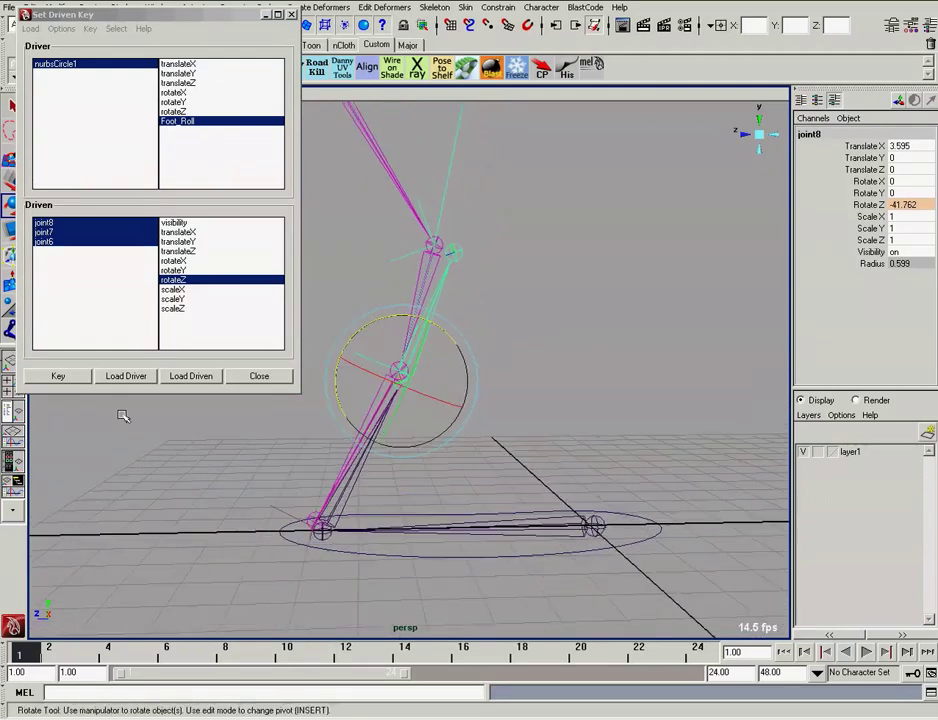
click(58, 376)
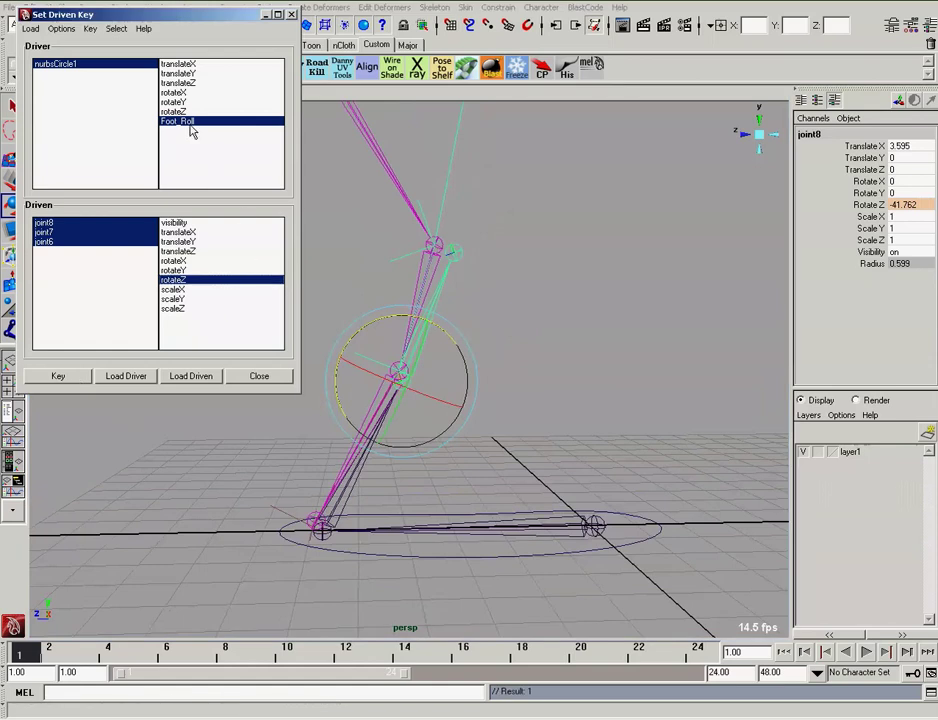
Set the foot control's Foot_Roll to 10 after testing the slider.
click(124, 66)
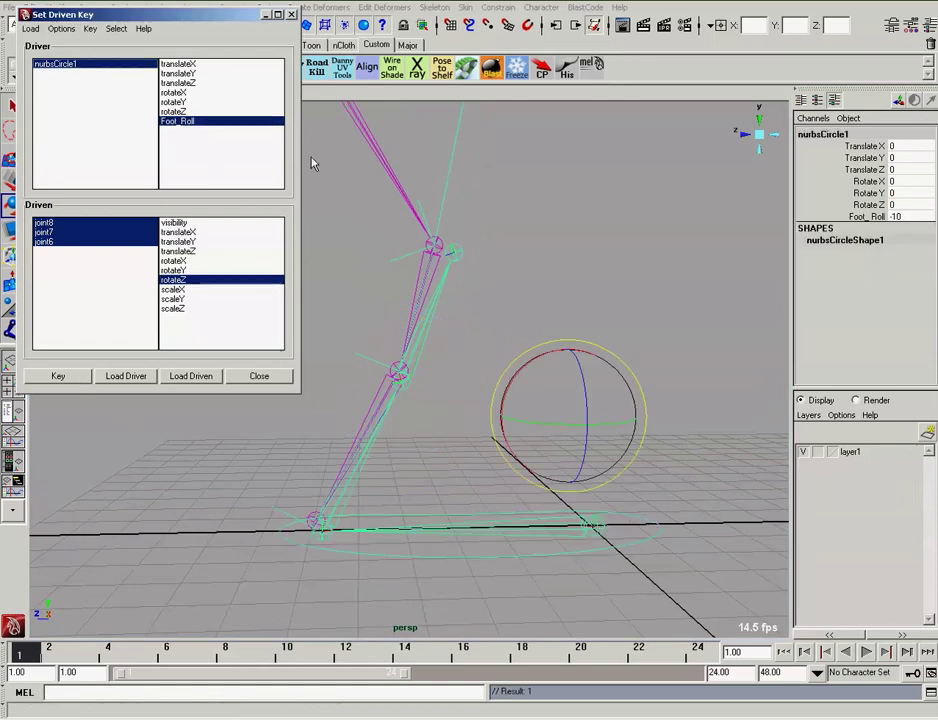
click(870, 216)
mouse_move(645, 160)
middle_down()
mouse_move(544, 274)
mouse_move(659, 305)
middle_up()
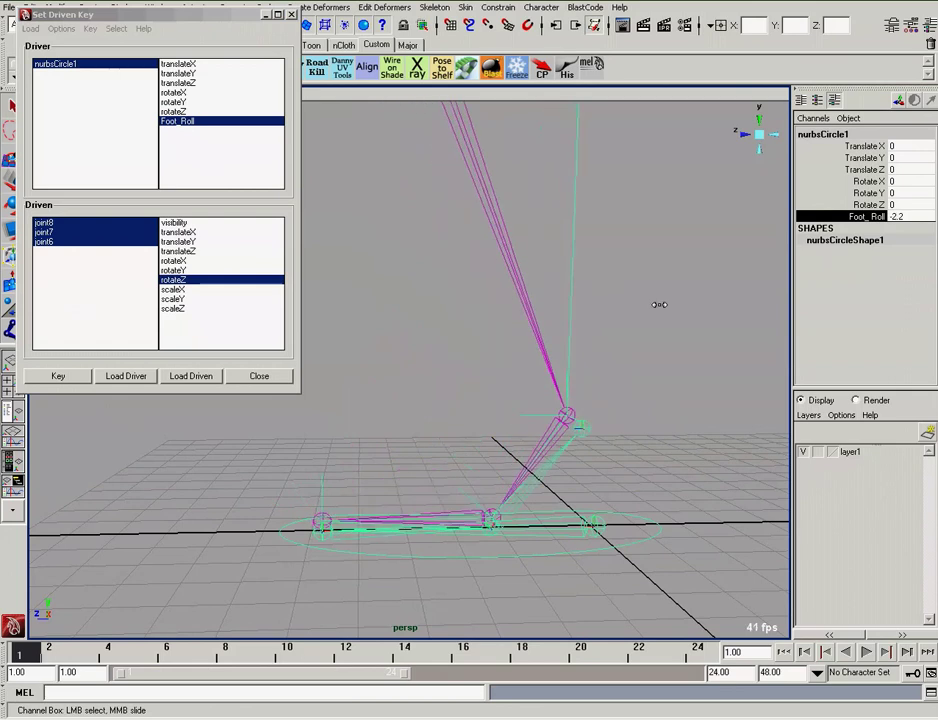
click(903, 216)
text(10)
key(Return)
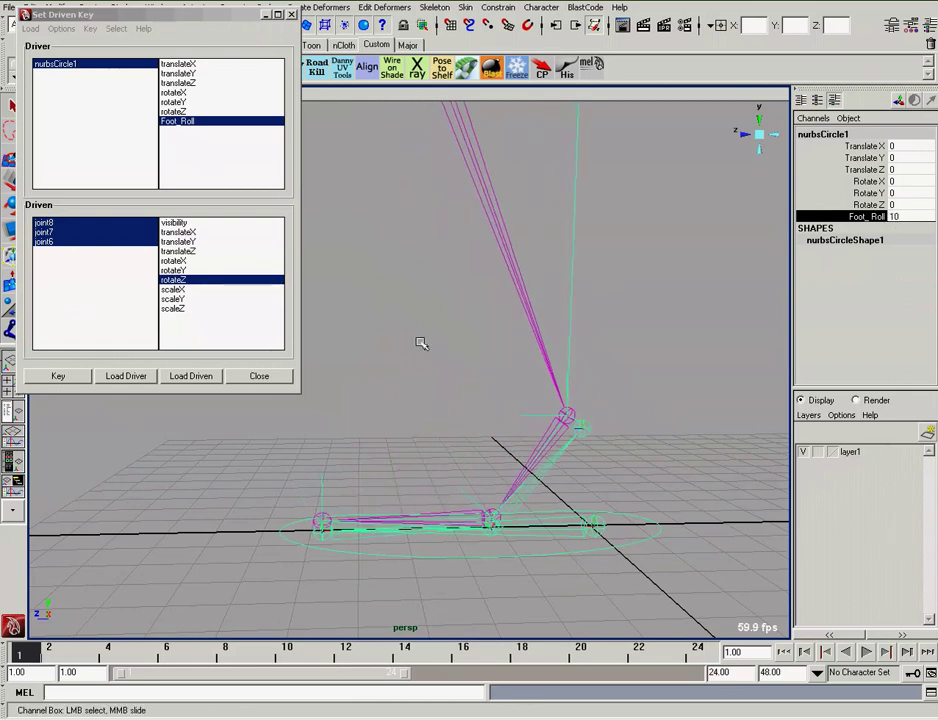
alt+middle_drag(419, 341, 440, 345)
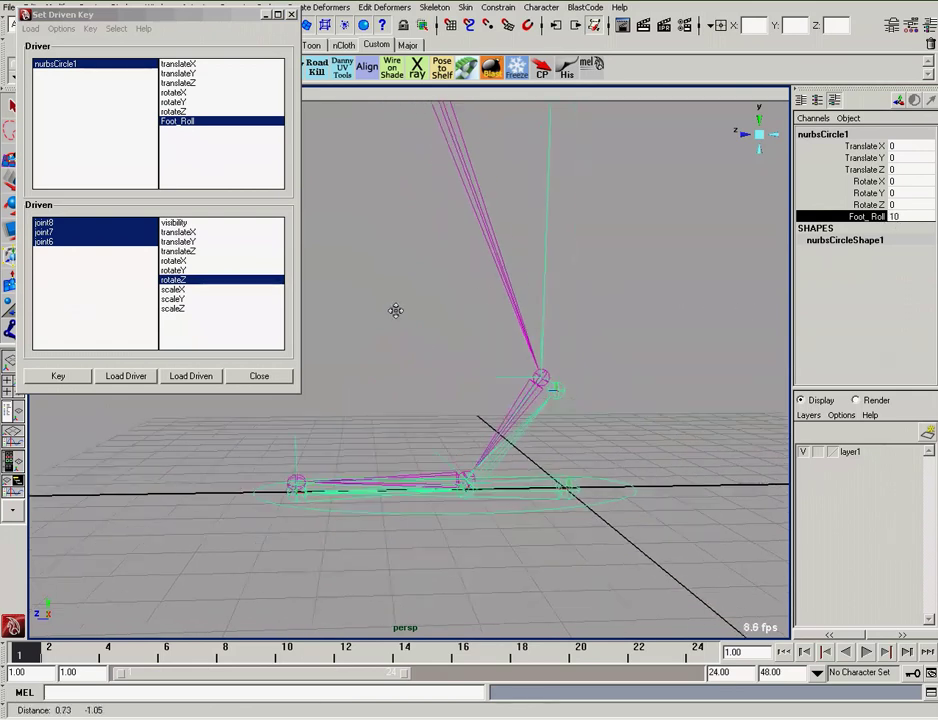
Rotate joint6 so its Rotate Z is exactly 45.
click(576, 481)
key(e)
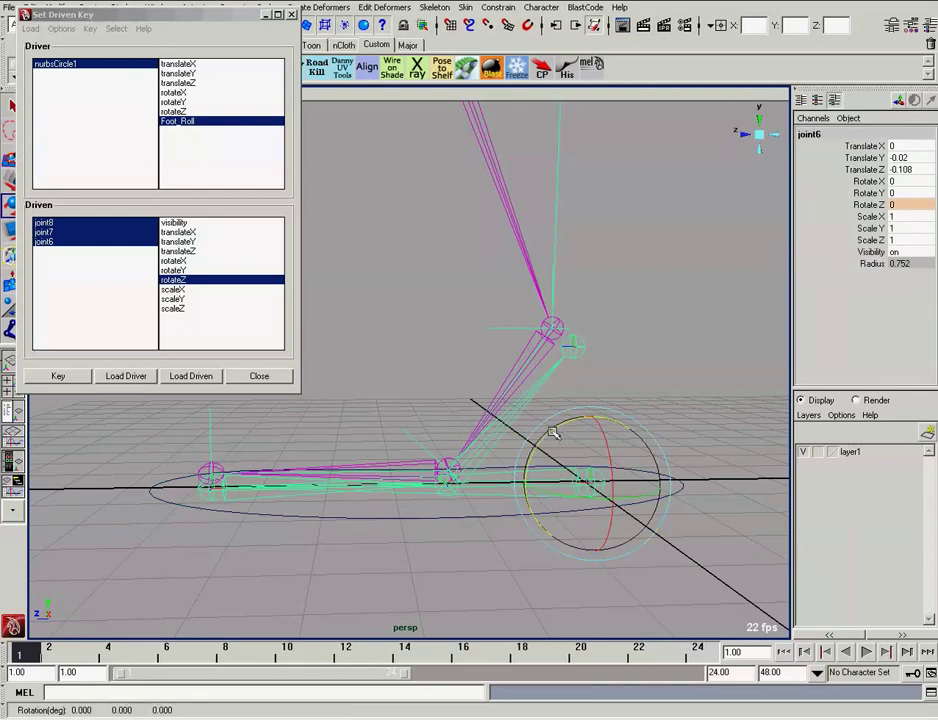
drag(555, 432, 607, 429)
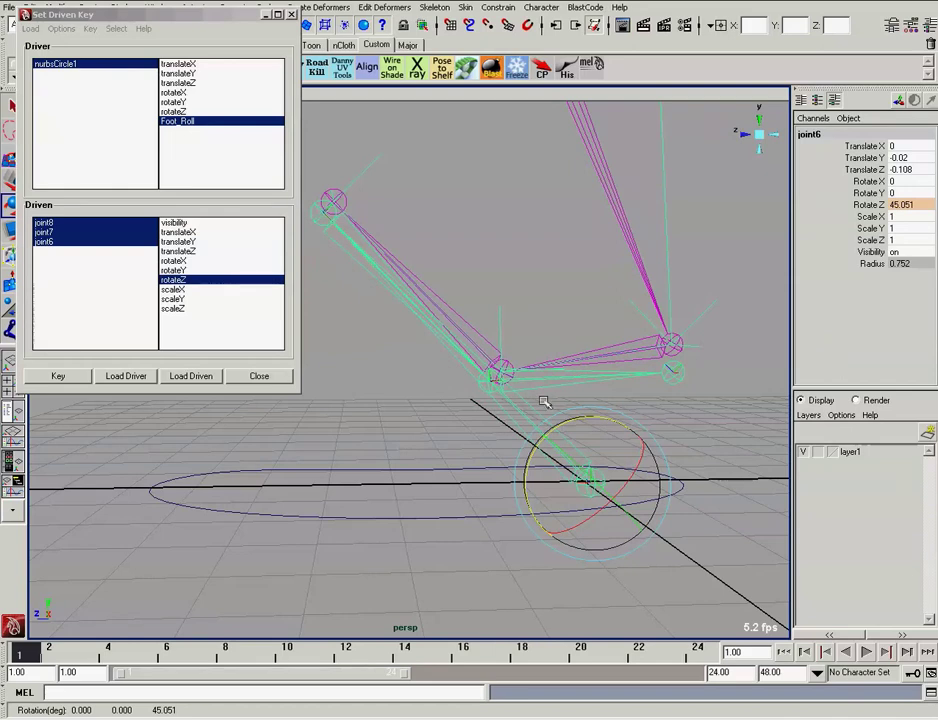
click(910, 205)
text(45)
key(Return)
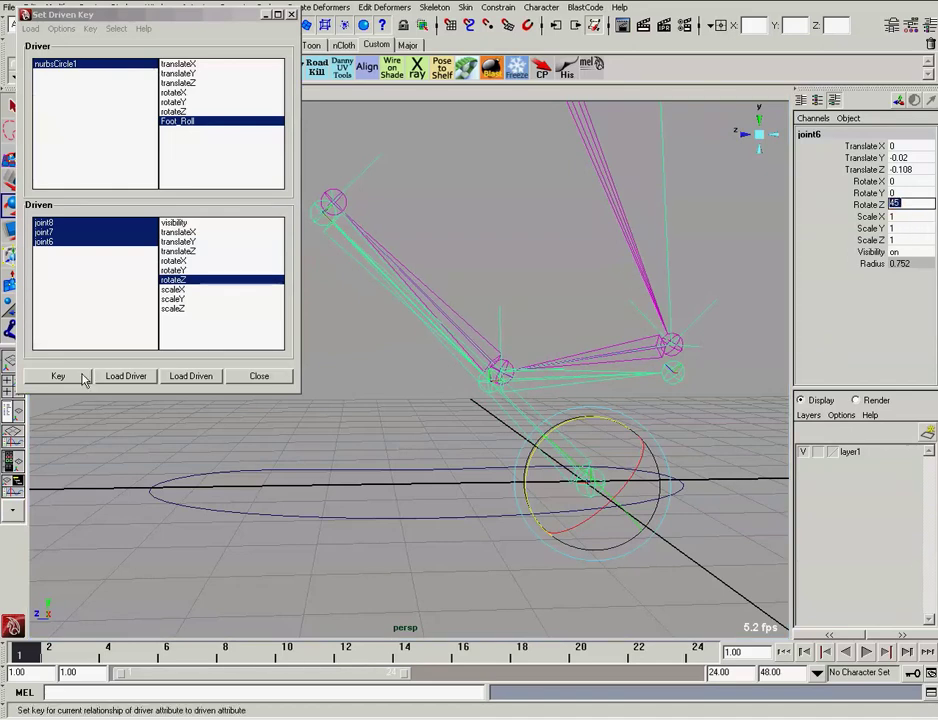
alt+middle_drag(452, 387, 474, 407)
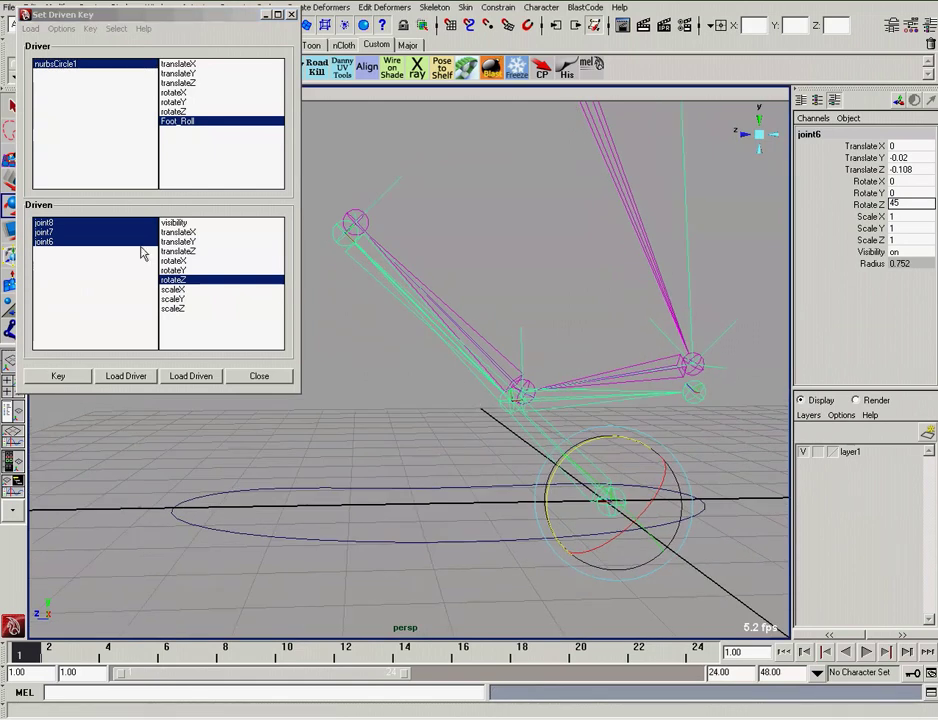
Preview Foot_Roll on nurbsCircle1, reset it to 0, then slide it to -3.6.
click(99, 65)
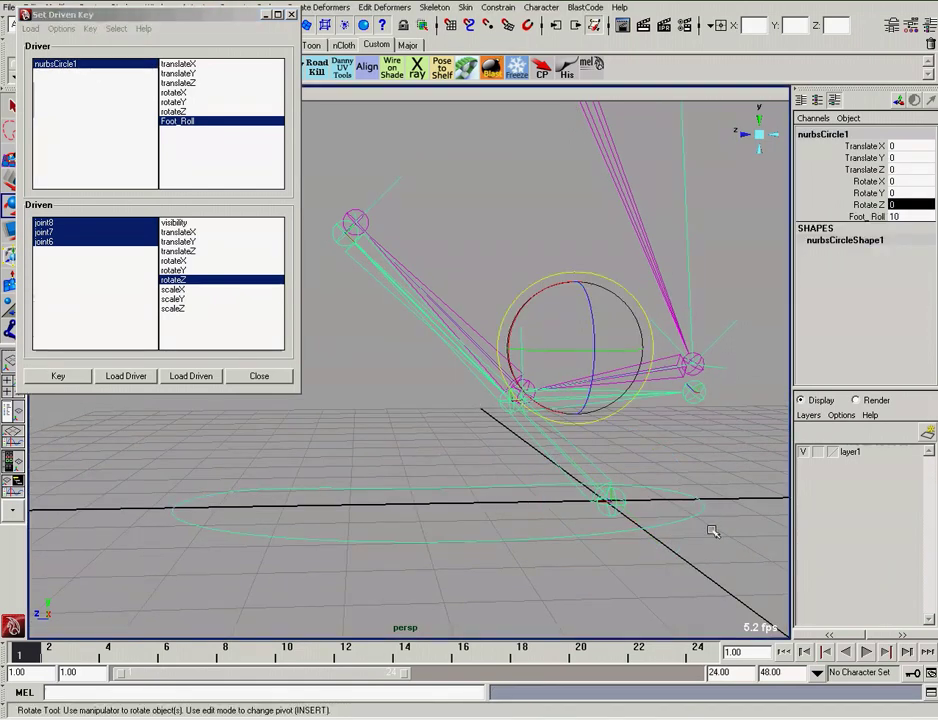
click(858, 216)
mouse_move(567, 429)
middle_down()
mouse_move(528, 456)
mouse_move(571, 472)
mouse_move(564, 498)
mouse_move(614, 509)
mouse_move(549, 503)
mouse_move(576, 494)
middle_up()
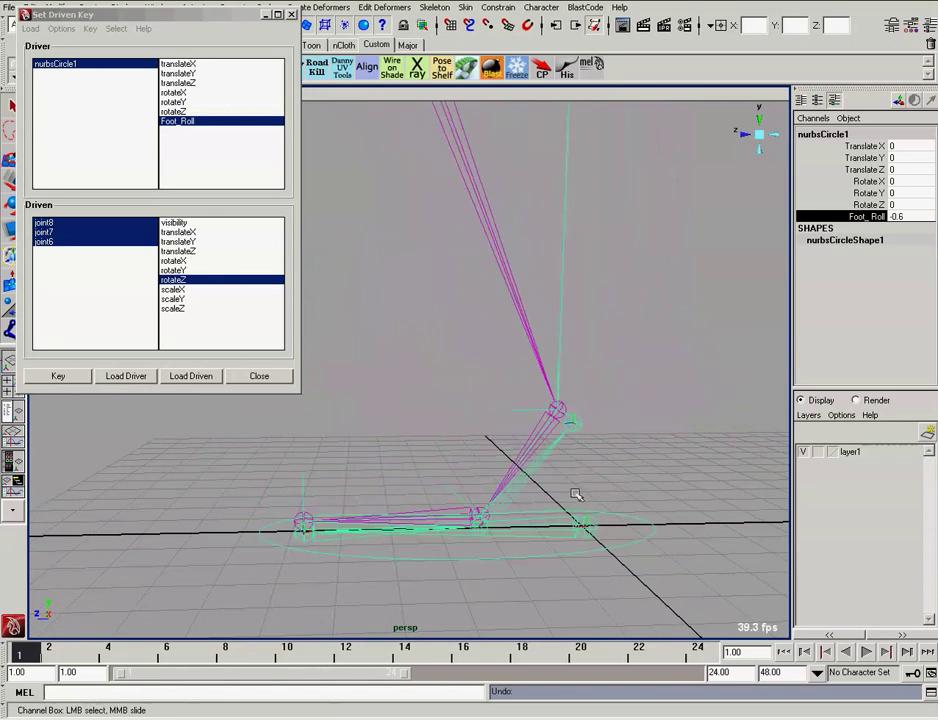
click(898, 216)
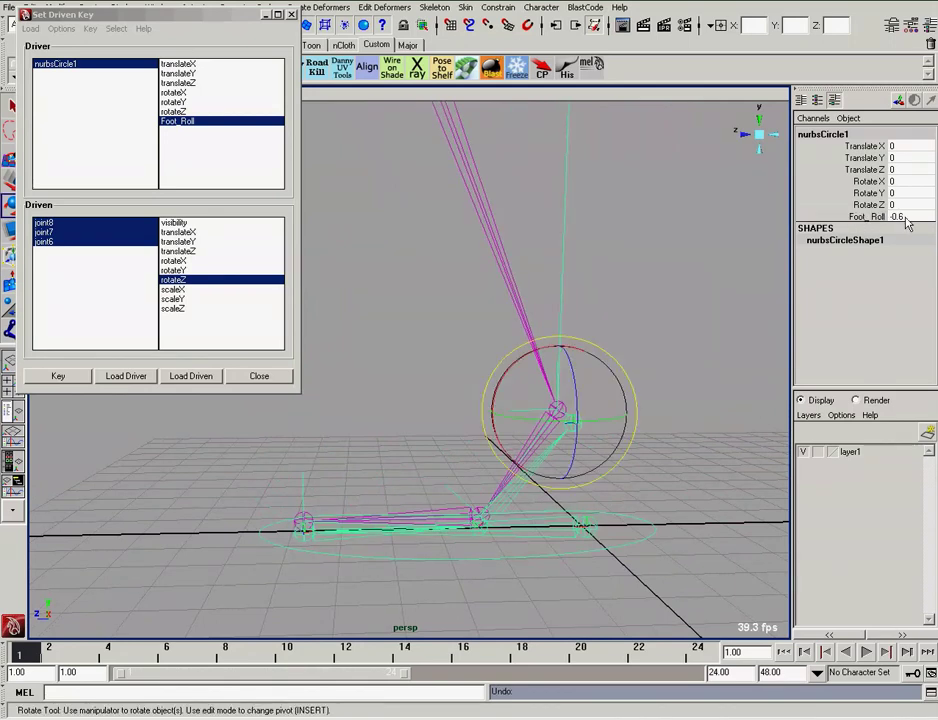
text(0)
key(Return)
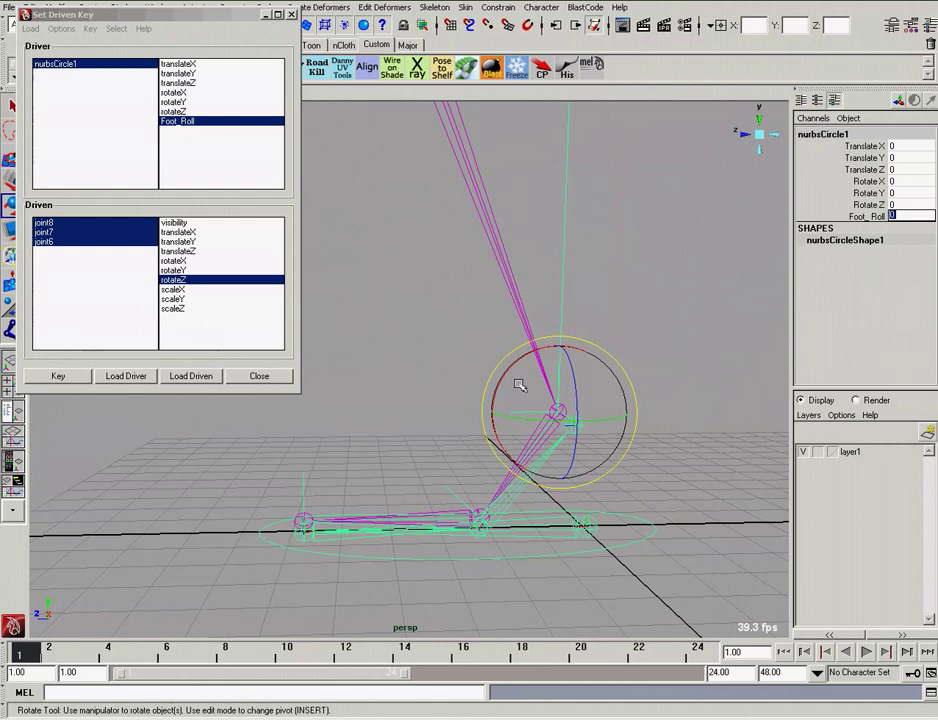
middle_drag(727, 368, 737, 368)
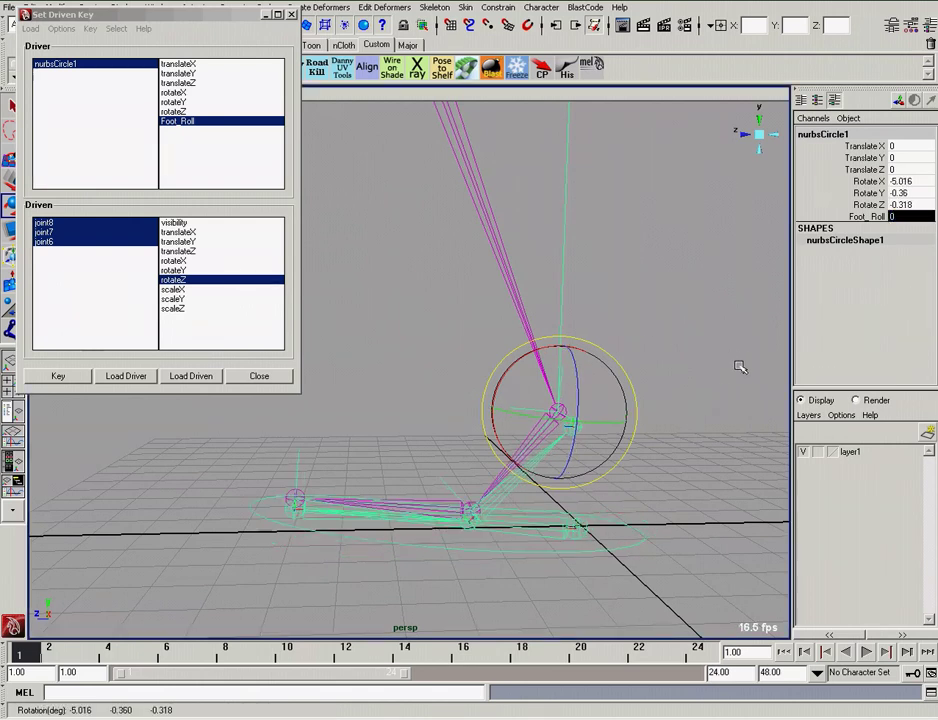
key(ctrl+z)
click(866, 216)
mouse_move(570, 432)
middle_down()
mouse_move(581, 432)
mouse_move(535, 432)
mouse_move(544, 434)
middle_up()
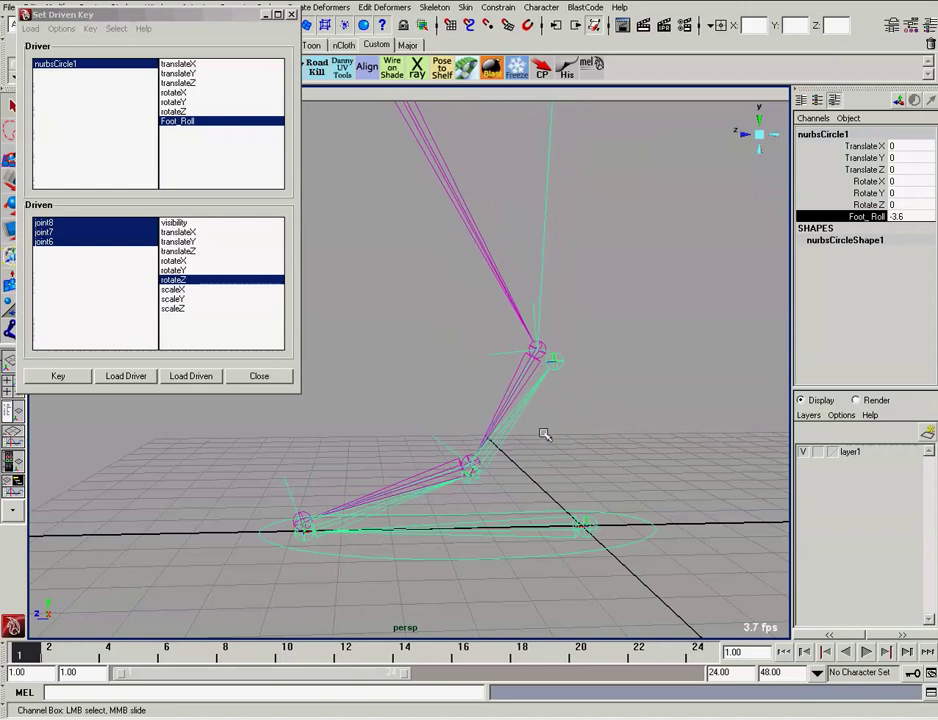
Set joint7's Rotate Z to 0.
click(415, 481)
key(e)
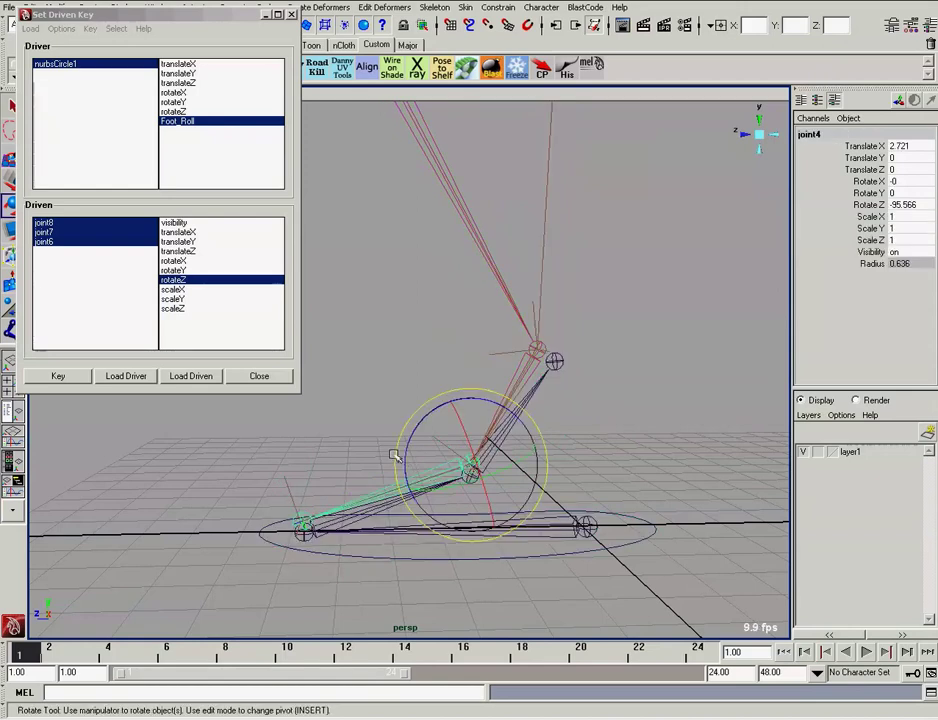
click(384, 514)
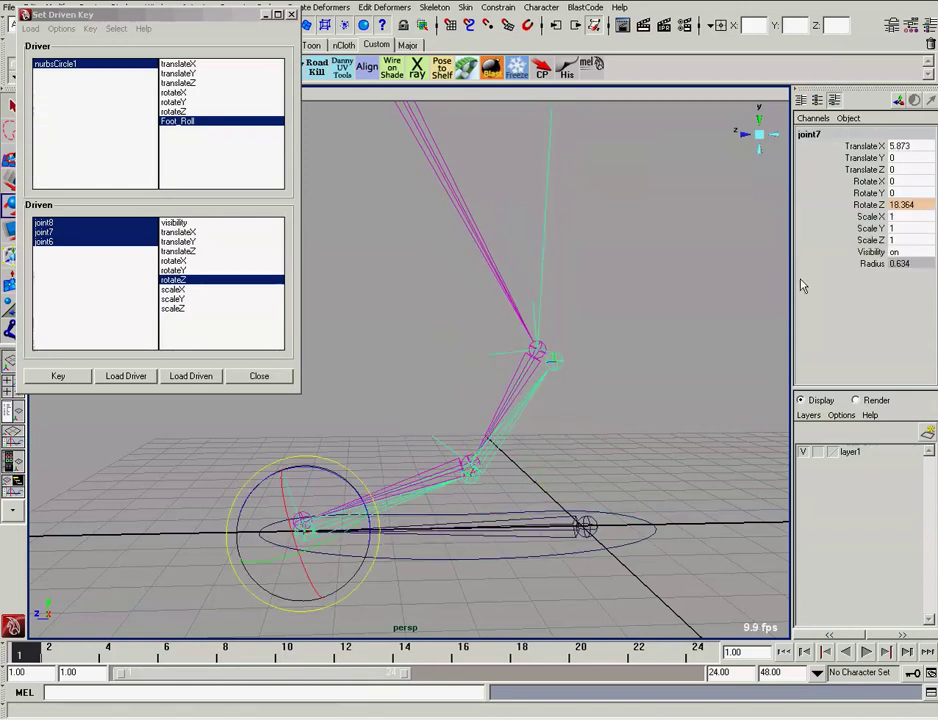
double_click(898, 204)
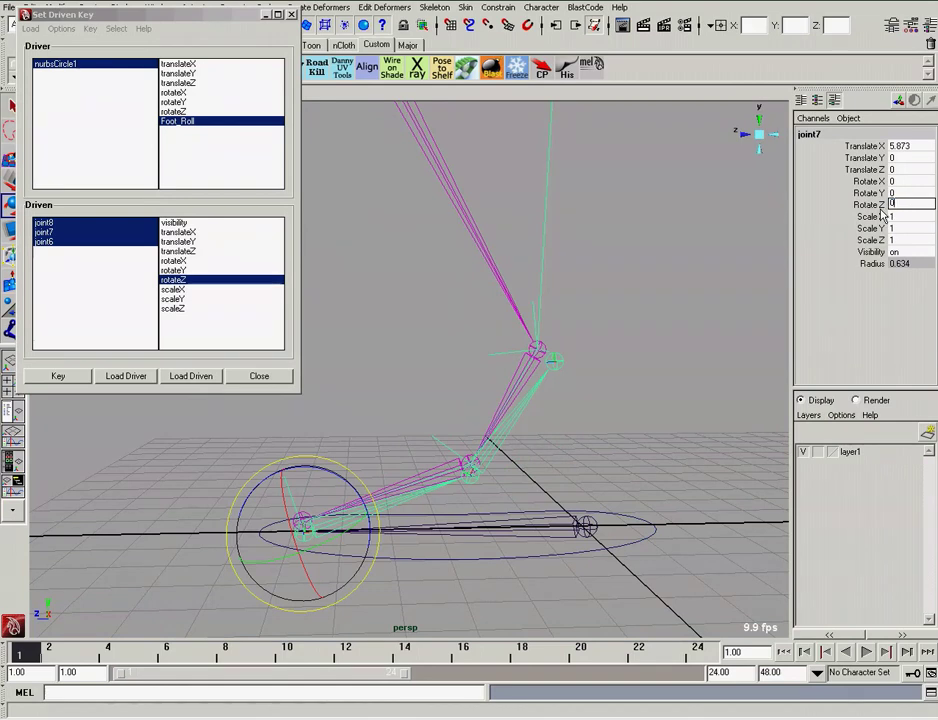
text(0)
key(Return)
Rotate joint8 to -3.04 and key joints 6–8 against Foot_Roll.
key(Down)
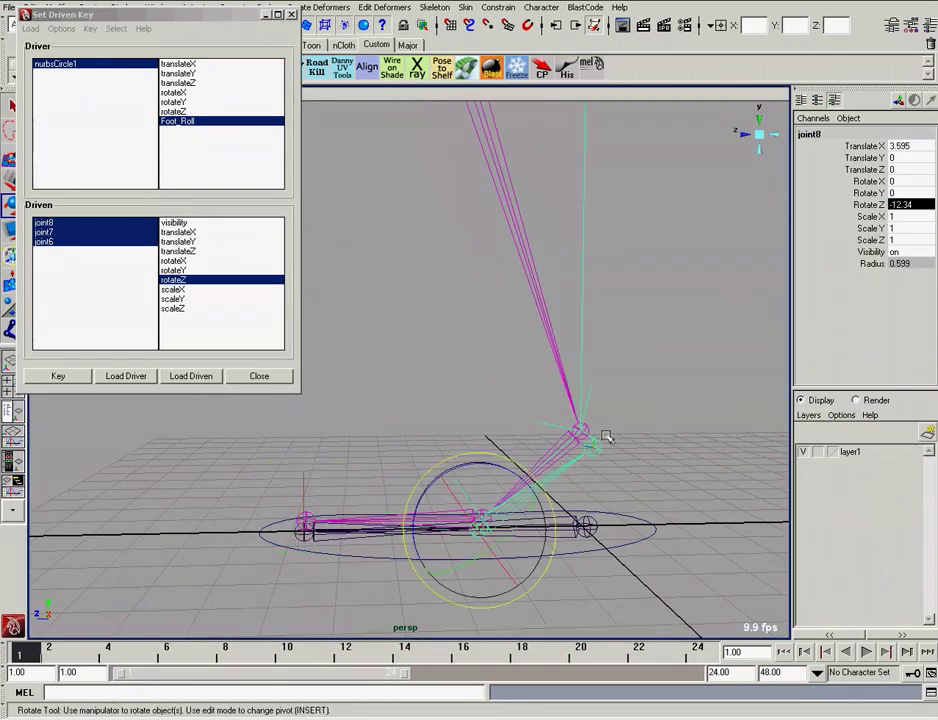
drag(508, 472, 496, 467)
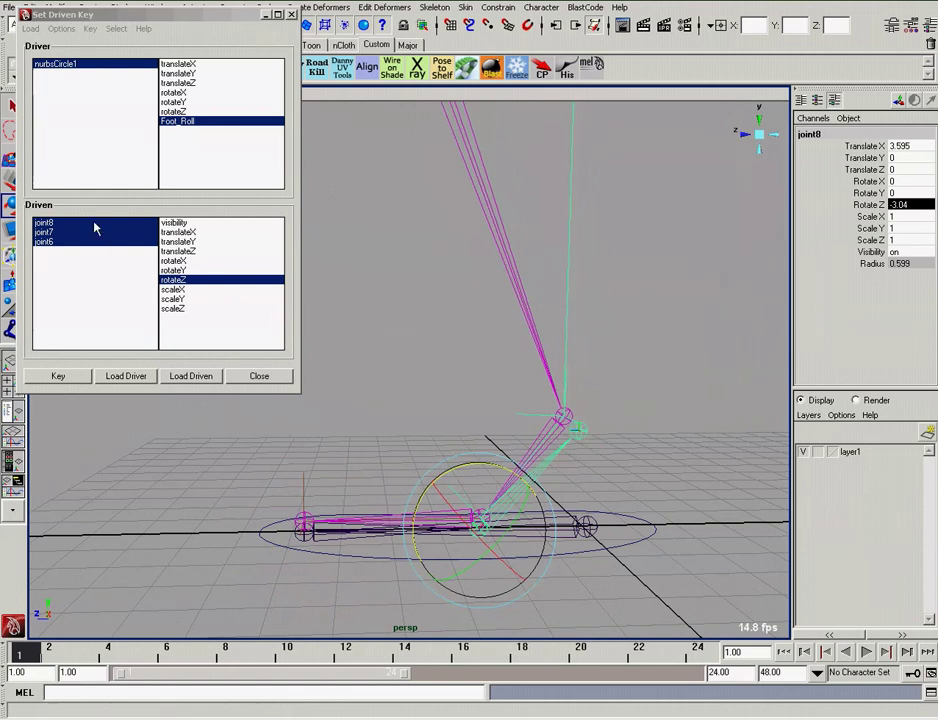
drag(95, 229, 92, 253)
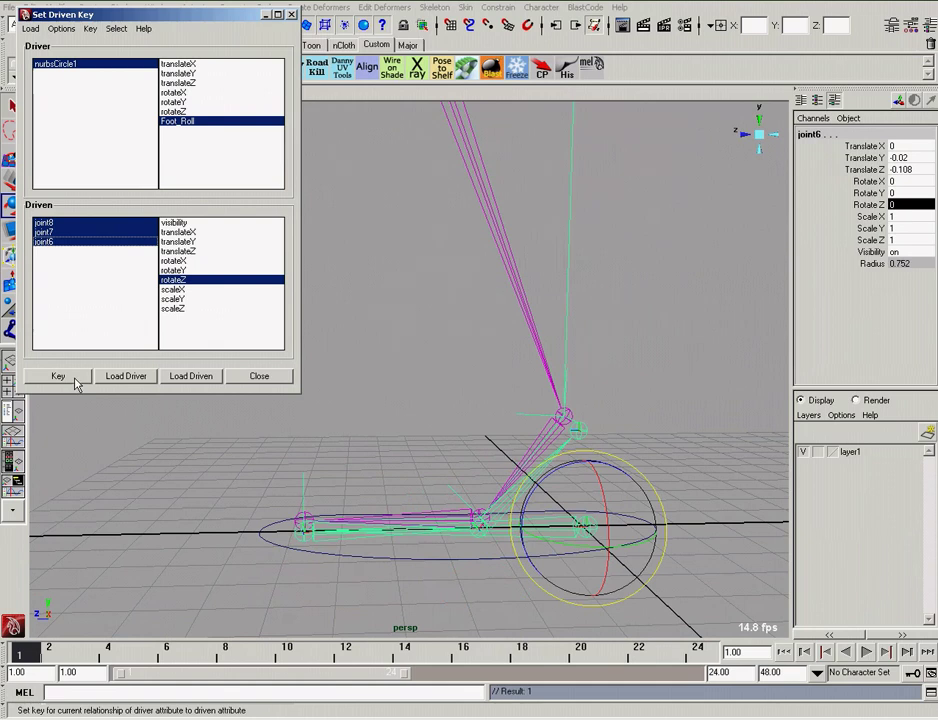
click(503, 522)
Slide nurbsCircle1's Foot_Roll between -10 and -3 to test the foot roll and leg bend.
click(654, 541)
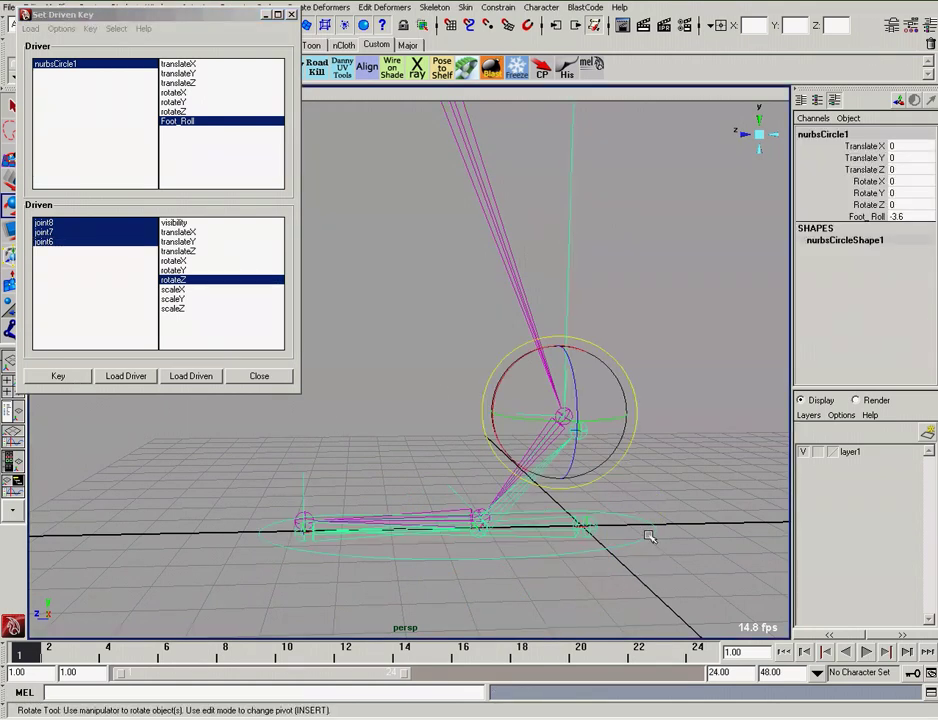
click(866, 216)
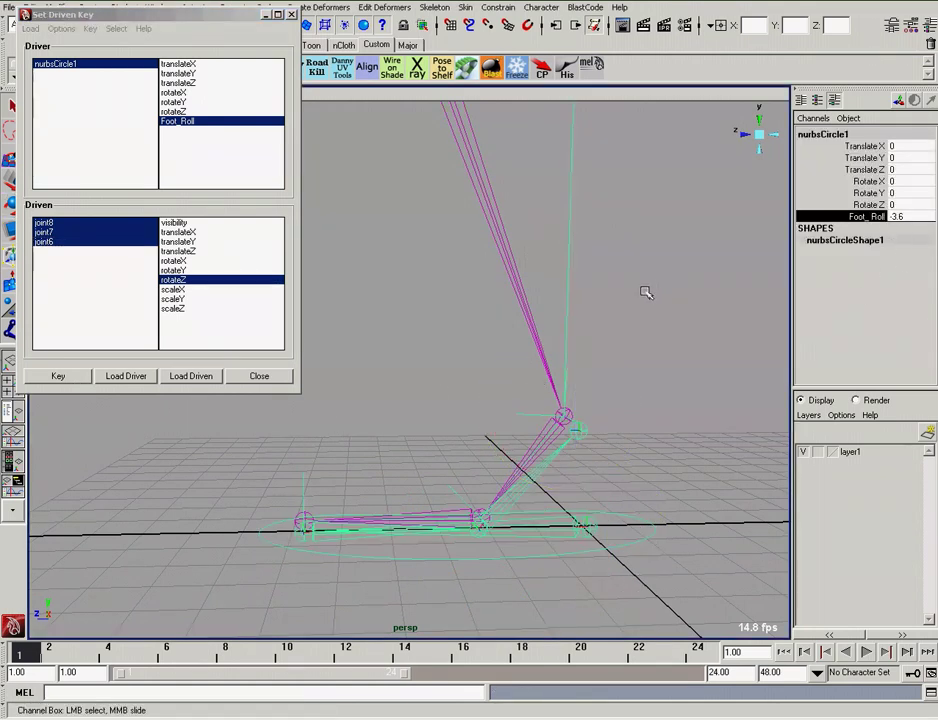
mouse_move(659, 323)
middle_down()
mouse_move(594, 322)
mouse_move(655, 331)
mouse_move(595, 332)
mouse_move(687, 339)
mouse_move(634, 335)
mouse_move(666, 335)
middle_up()
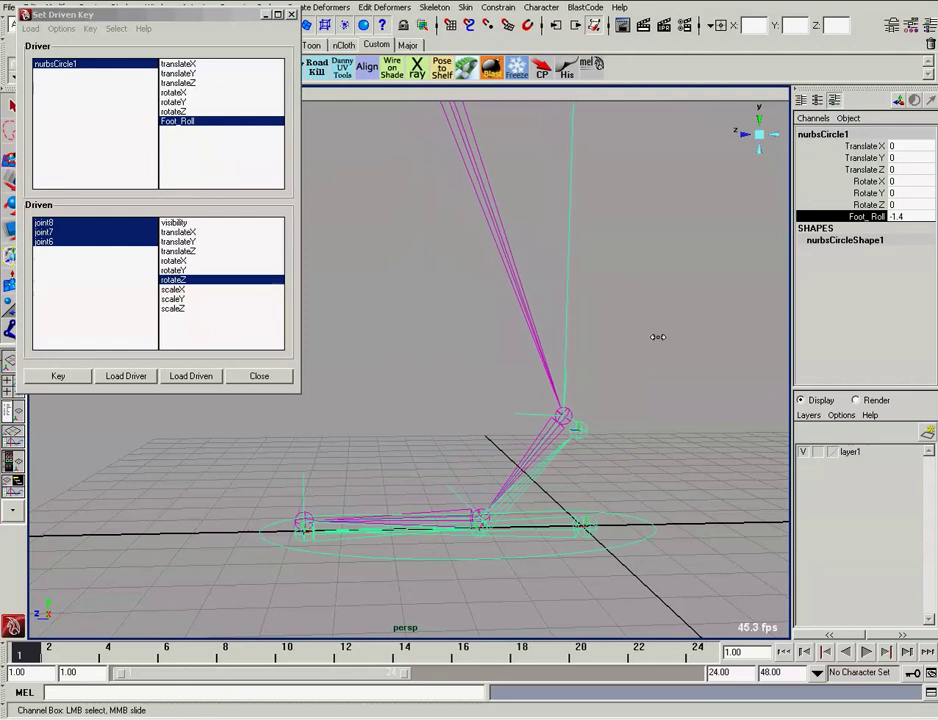
mouse_move(557, 426)
middle_down()
mouse_move(620, 423)
mouse_move(588, 403)
mouse_move(373, 498)
middle_up()
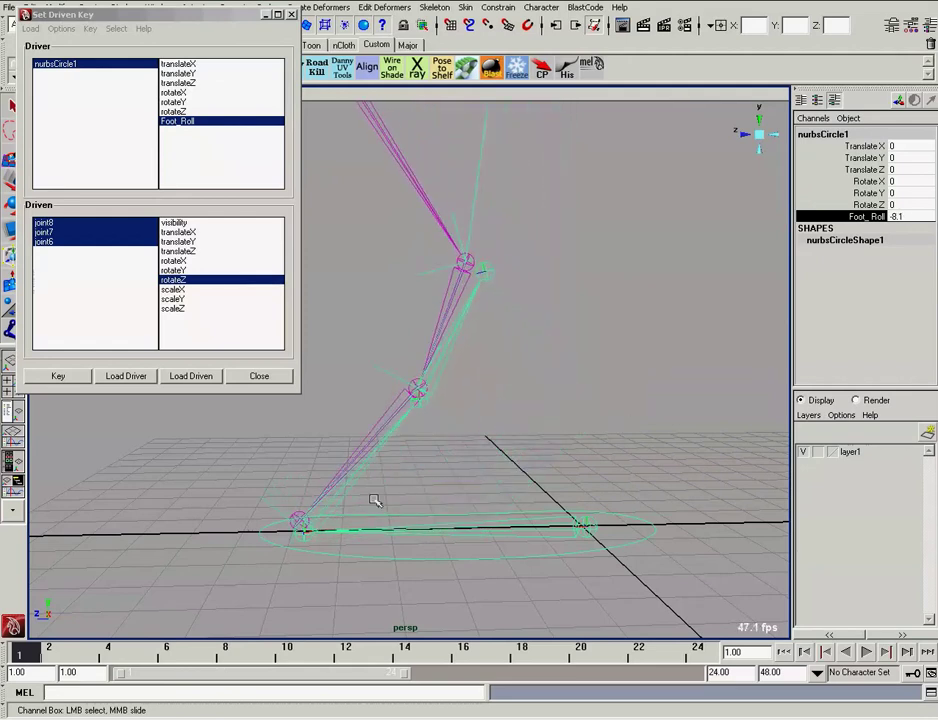
mouse_move(404, 456)
middle_down()
mouse_move(414, 432)
mouse_move(534, 469)
mouse_move(473, 473)
mouse_move(420, 462)
mouse_move(541, 468)
mouse_move(465, 385)
mouse_move(419, 353)
middle_up()
Orbit around the leg rig and deselect it.
mouse_move(419, 353)
alt+mouse_down()
mouse_move(442, 352)
mouse_move(404, 331)
mouse_move(341, 442)
mouse_move(446, 386)
mouse_move(486, 437)
mouse_move(398, 391)
alt+mouse_up()
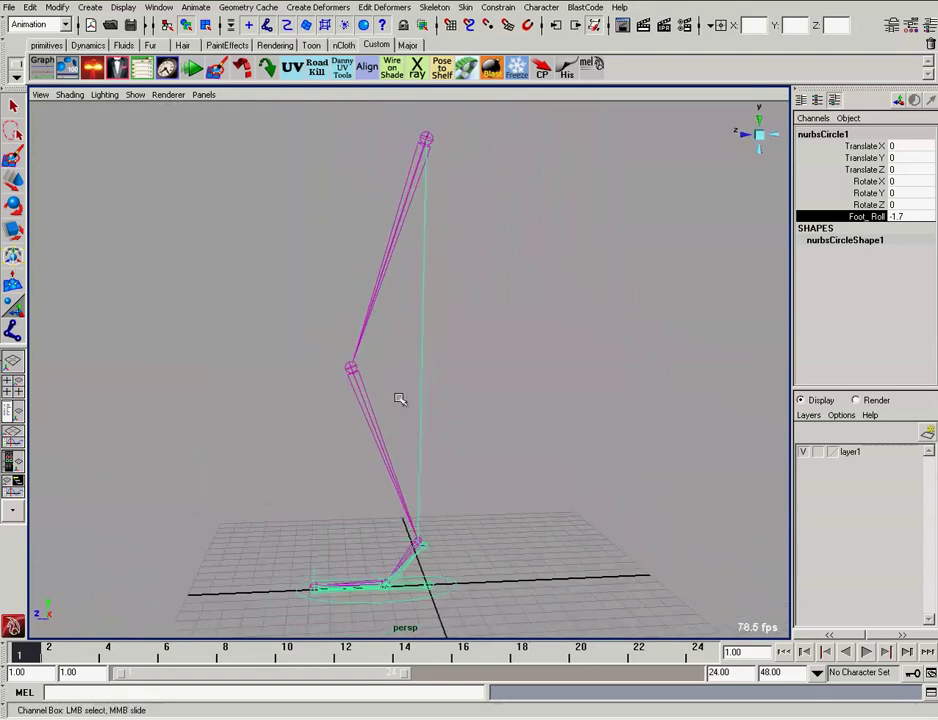
click(532, 465)
key(e)
alt+drag(532, 465, 428, 393)
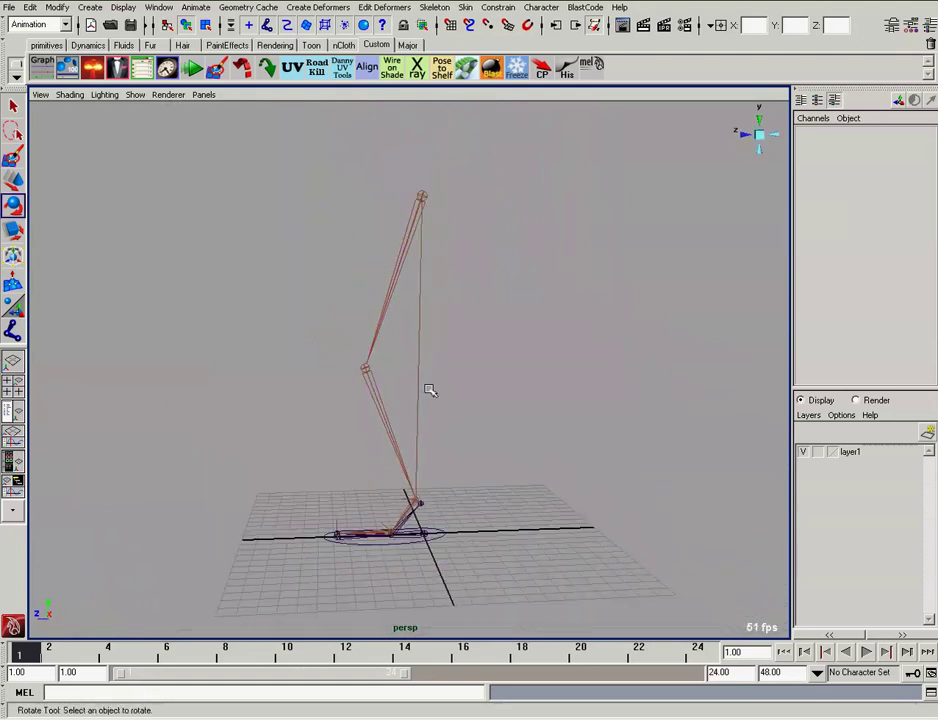